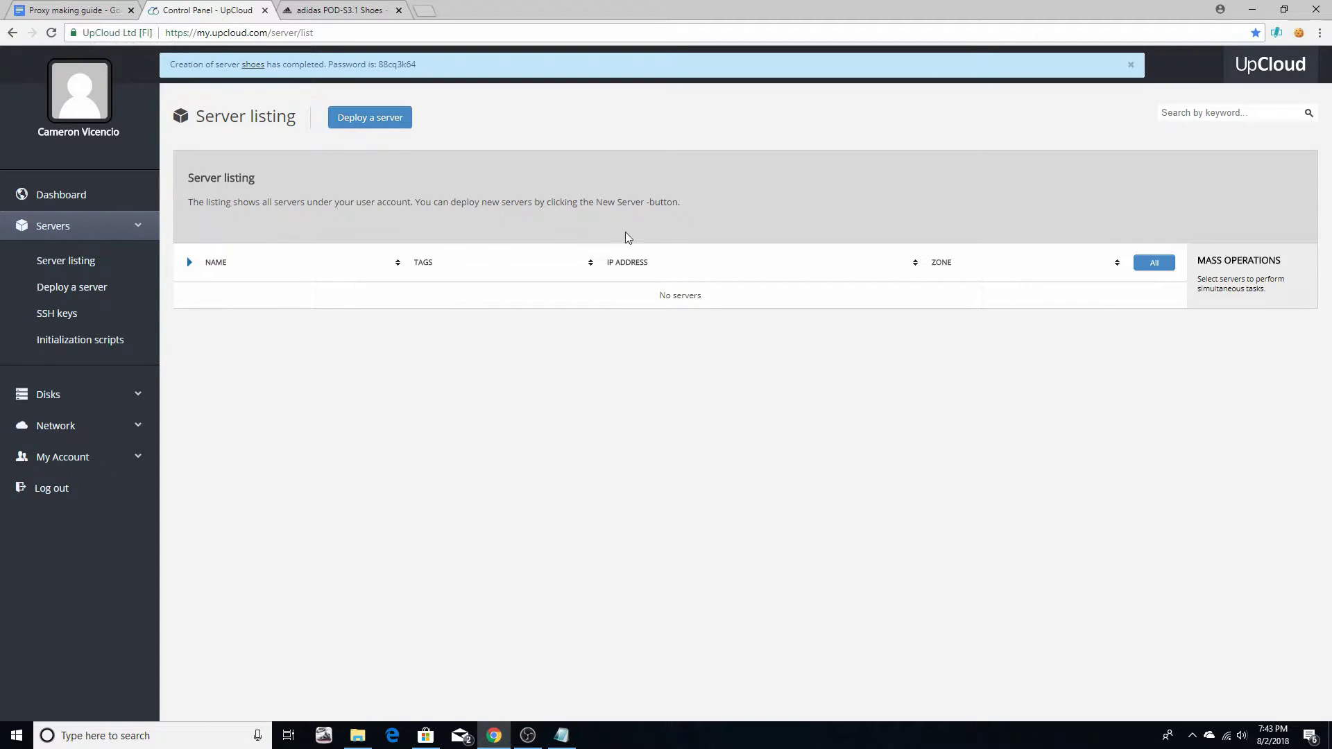
Bring up the 'Proxy making guide' document with its eight UpCloud proxy steps.
left_click(56, 8)
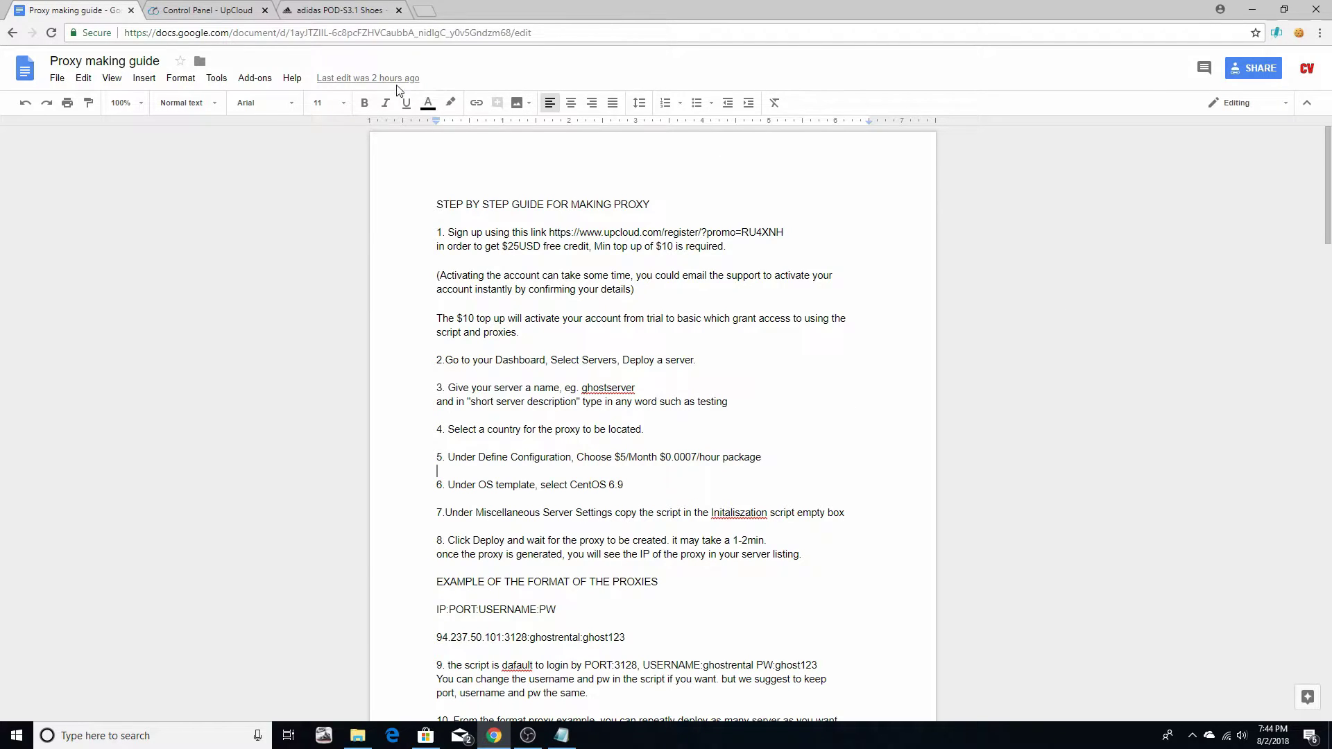
Return to UpCloud and check the My Account billing page showing a 34.93 dollar balance.
left_click(231, 13)
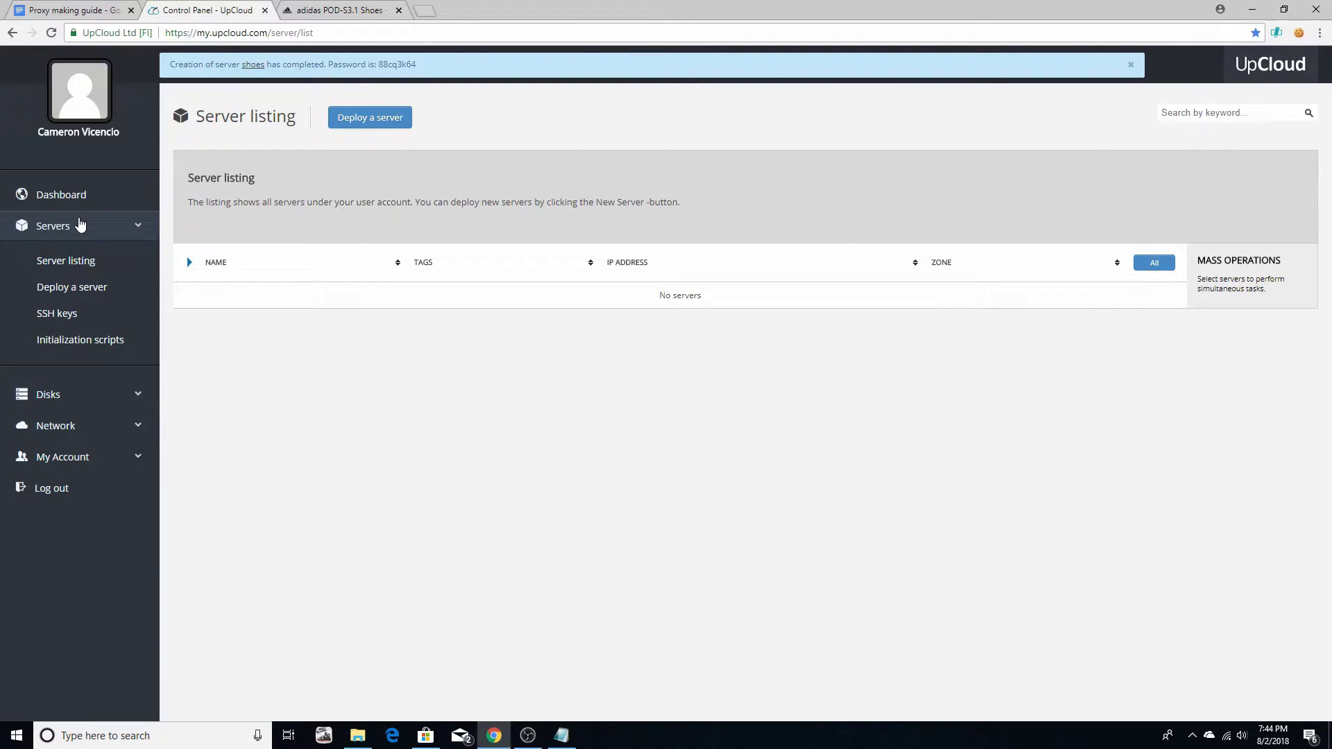
left_click(135, 227)
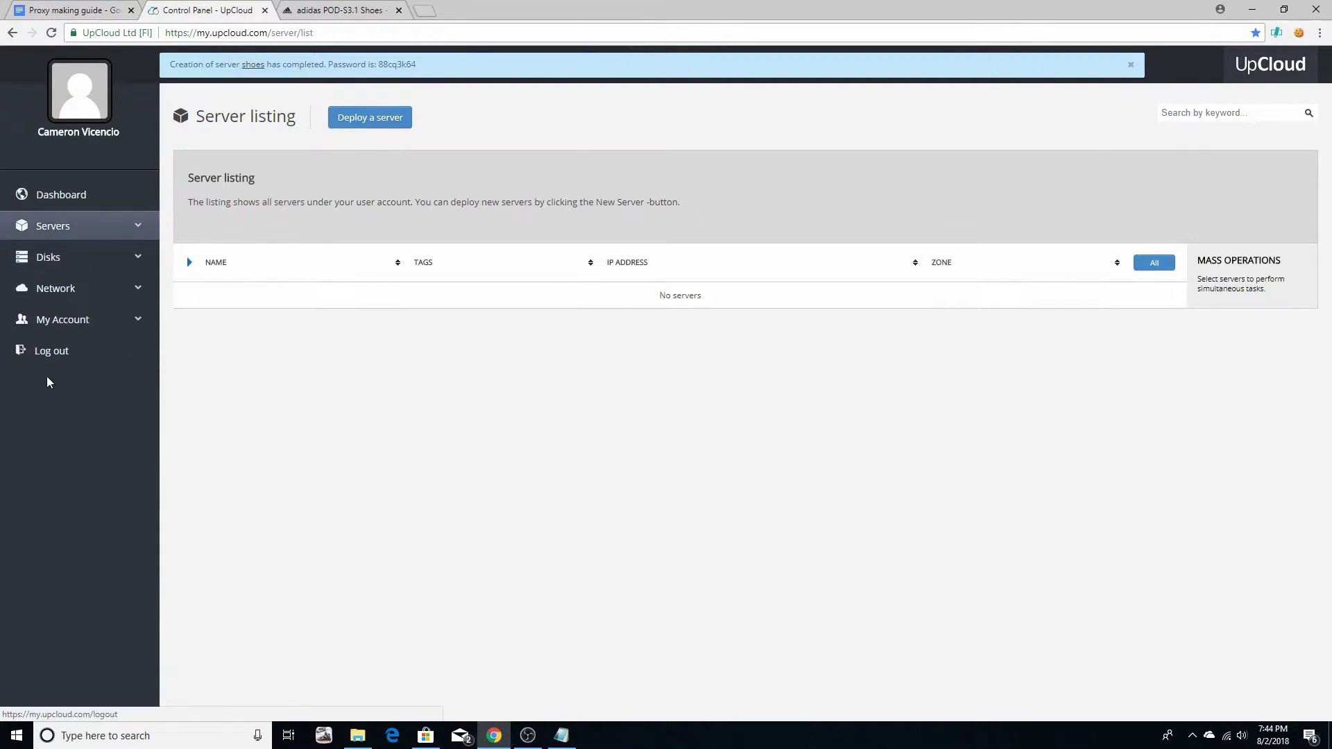
left_click(79, 322)
left_click(77, 359)
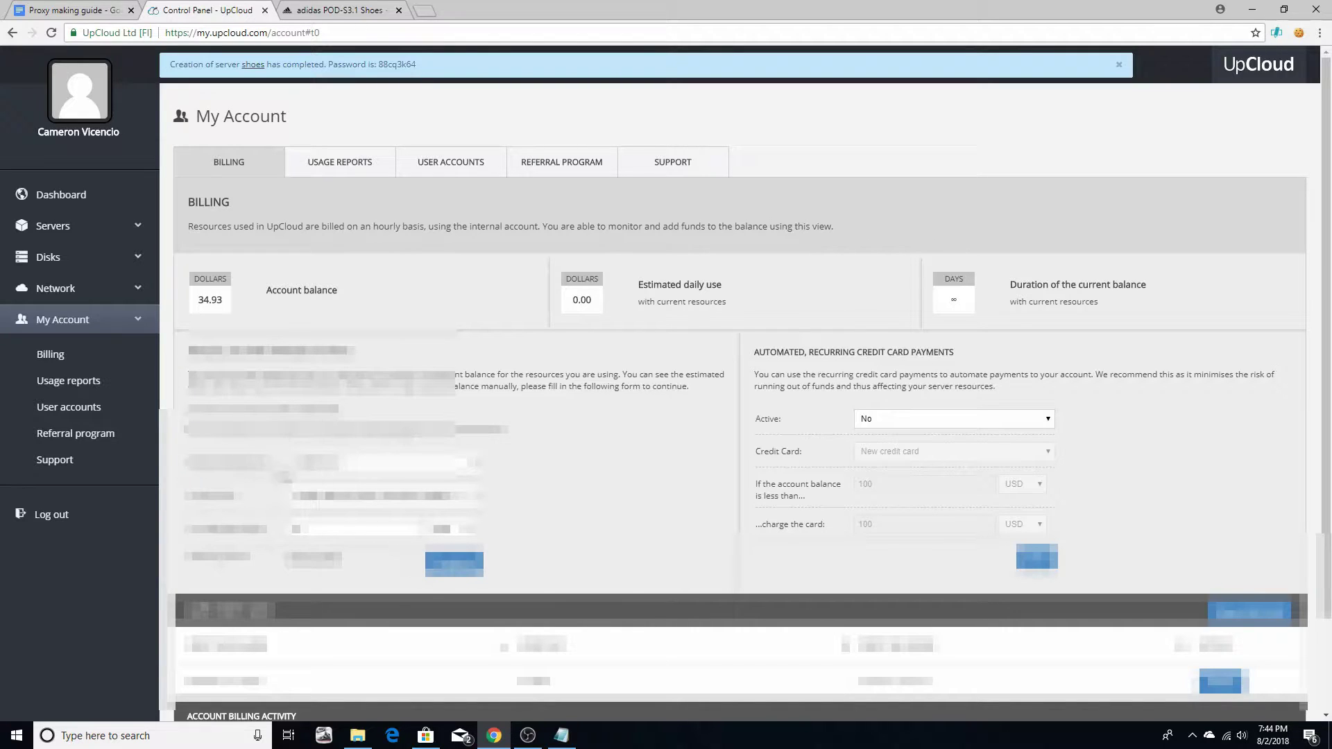
left_click(95, 227)
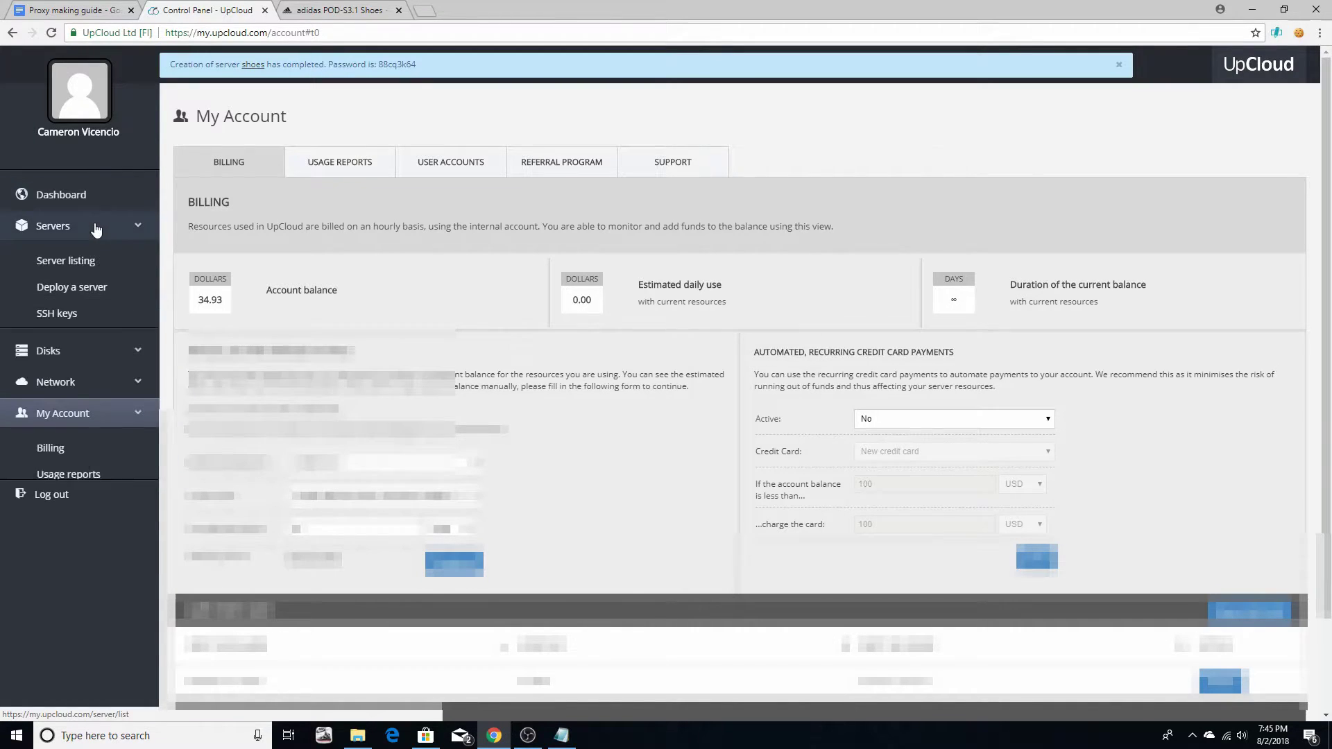
Start a new server deployment named Video with the short description Shoes.
left_click(77, 261)
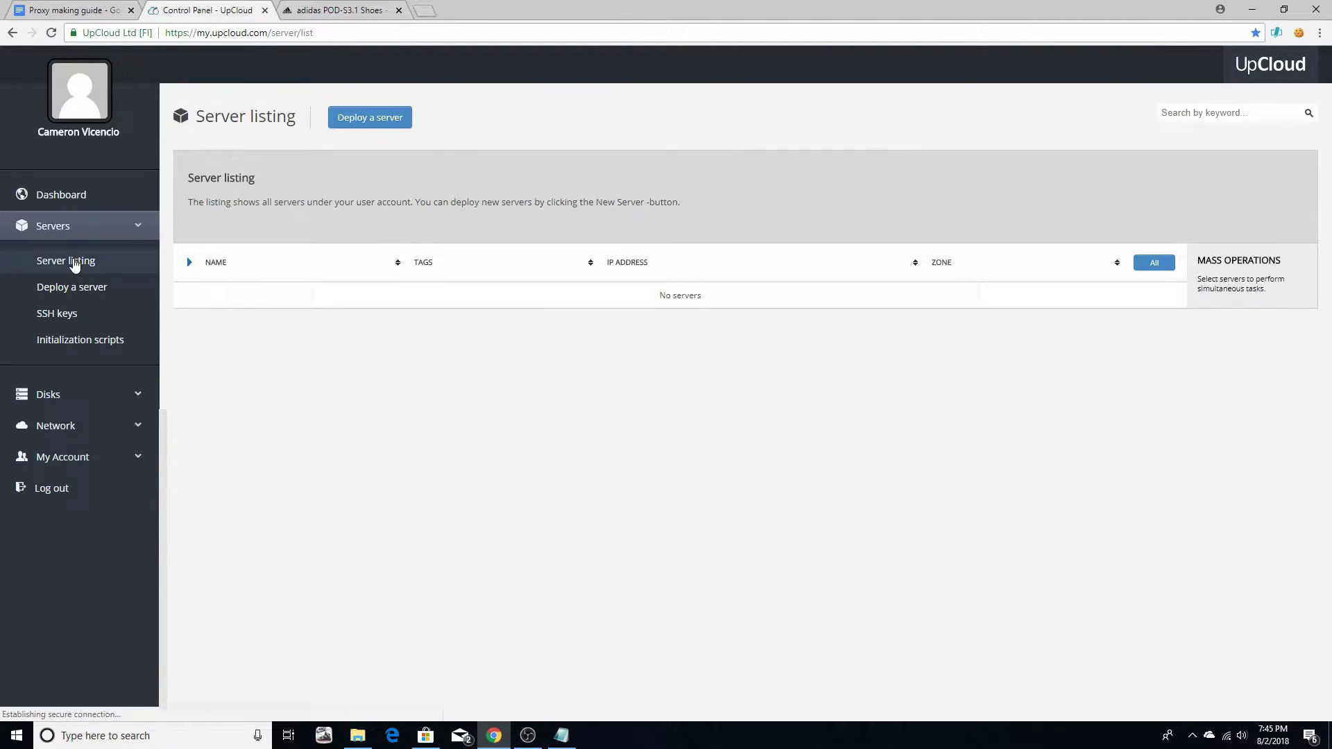
left_click(383, 120)
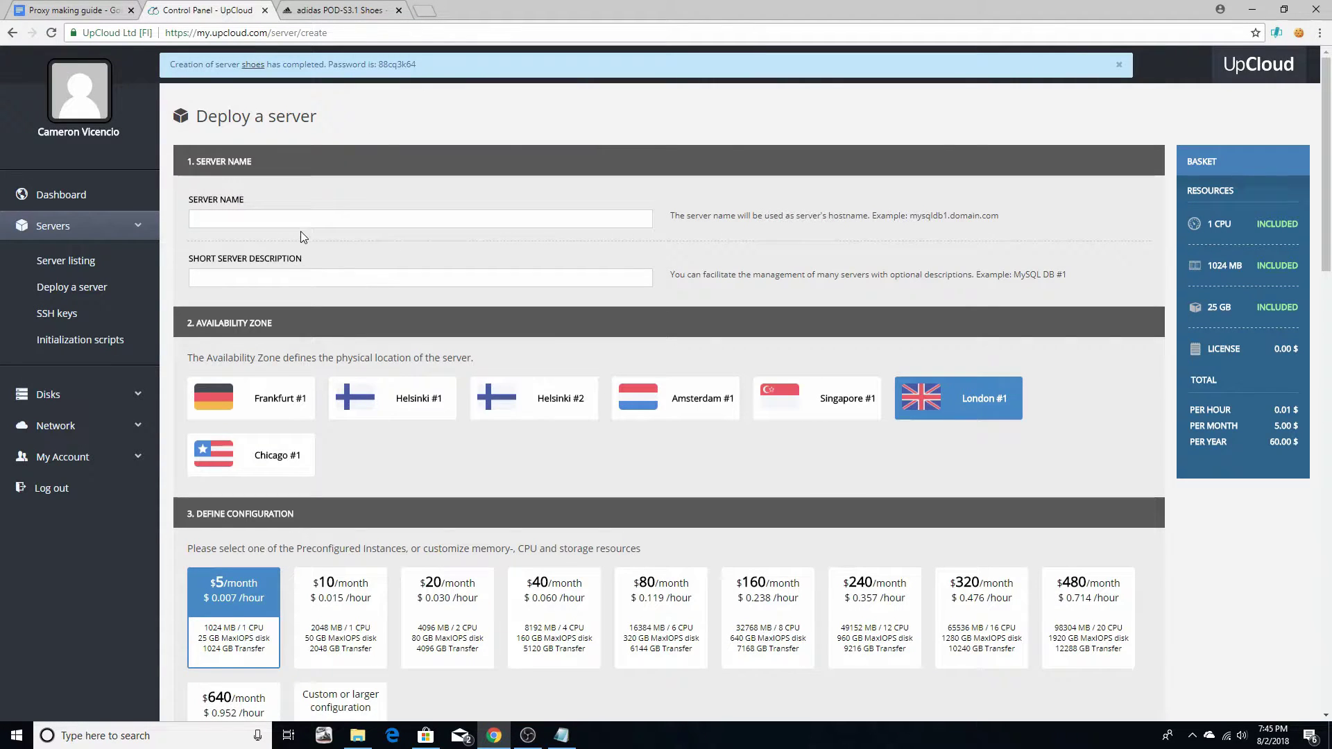
left_click(301, 224)
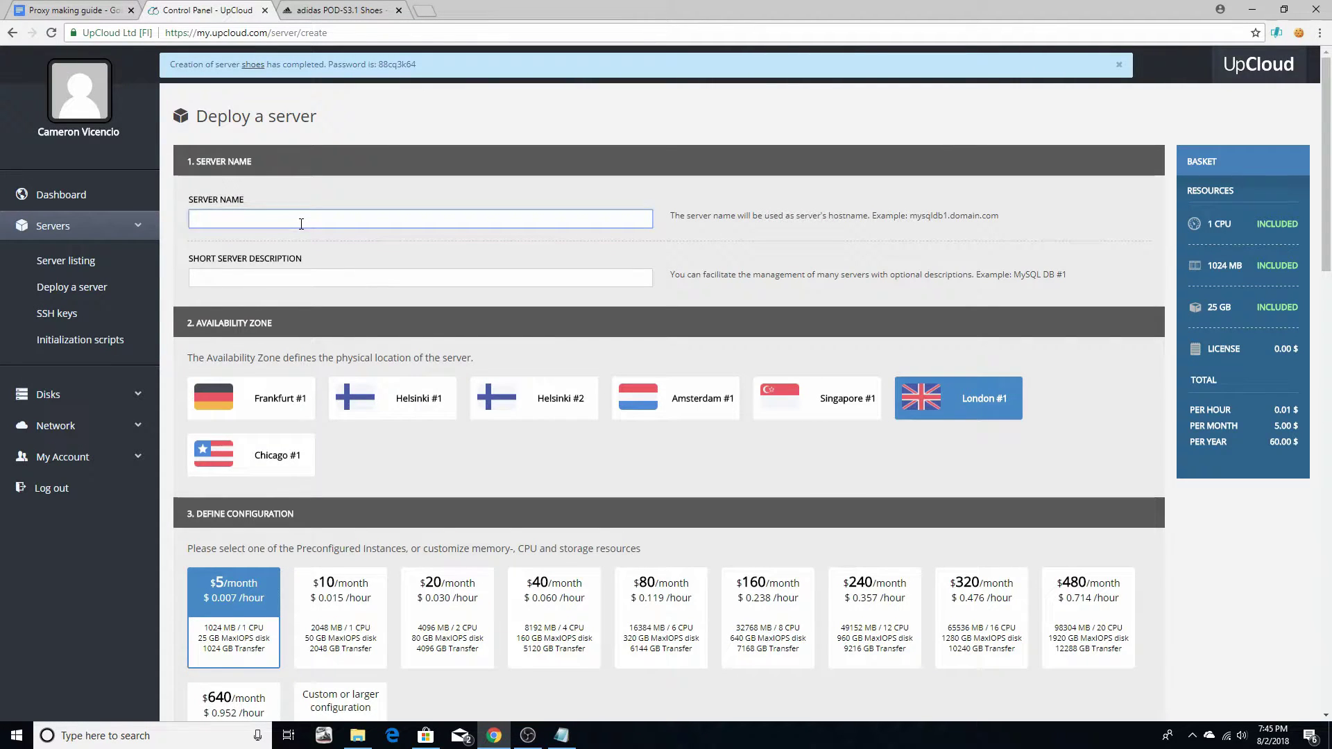
type("Video")
left_click(305, 286)
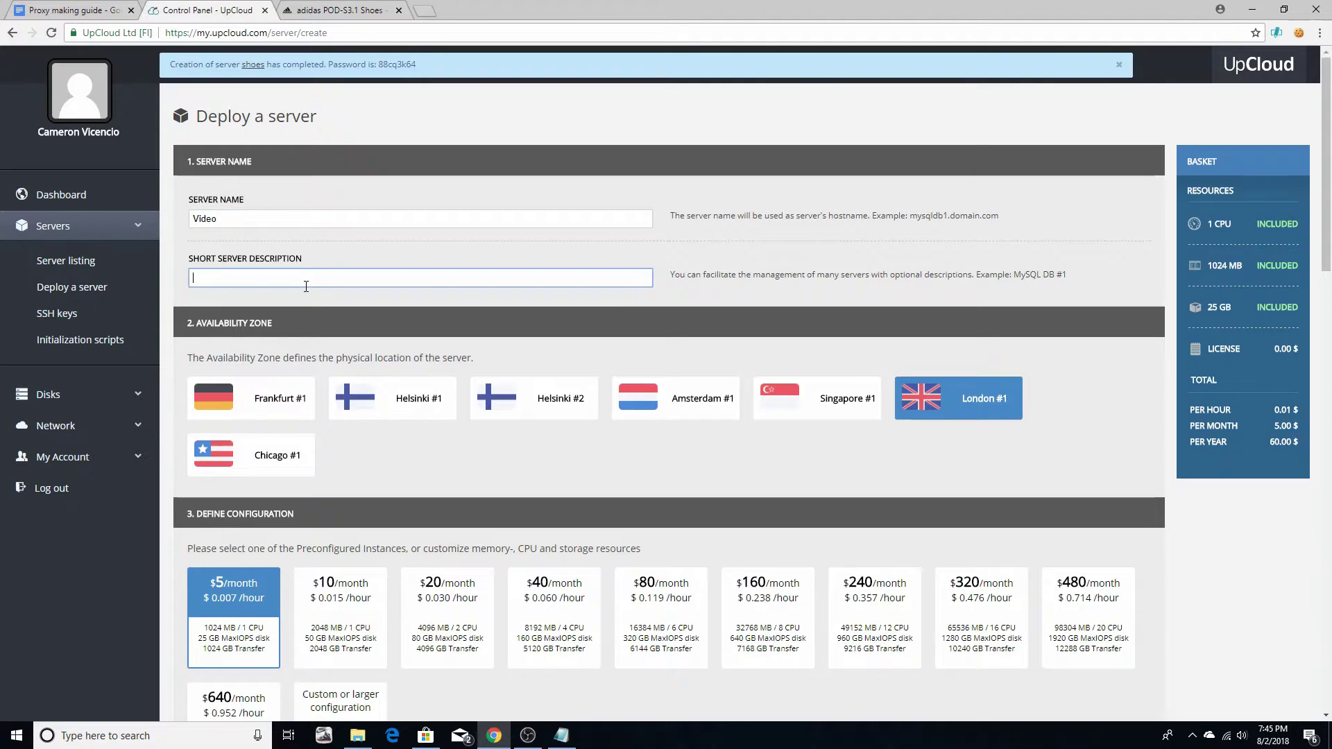
type("Shoes")
Place the new server in the Chicago #1 zone and choose CentOS 6.9 as its operating system.
left_click(275, 456)
scroll(393, 465, "down", 2)
scroll(394, 465, "down", 3)
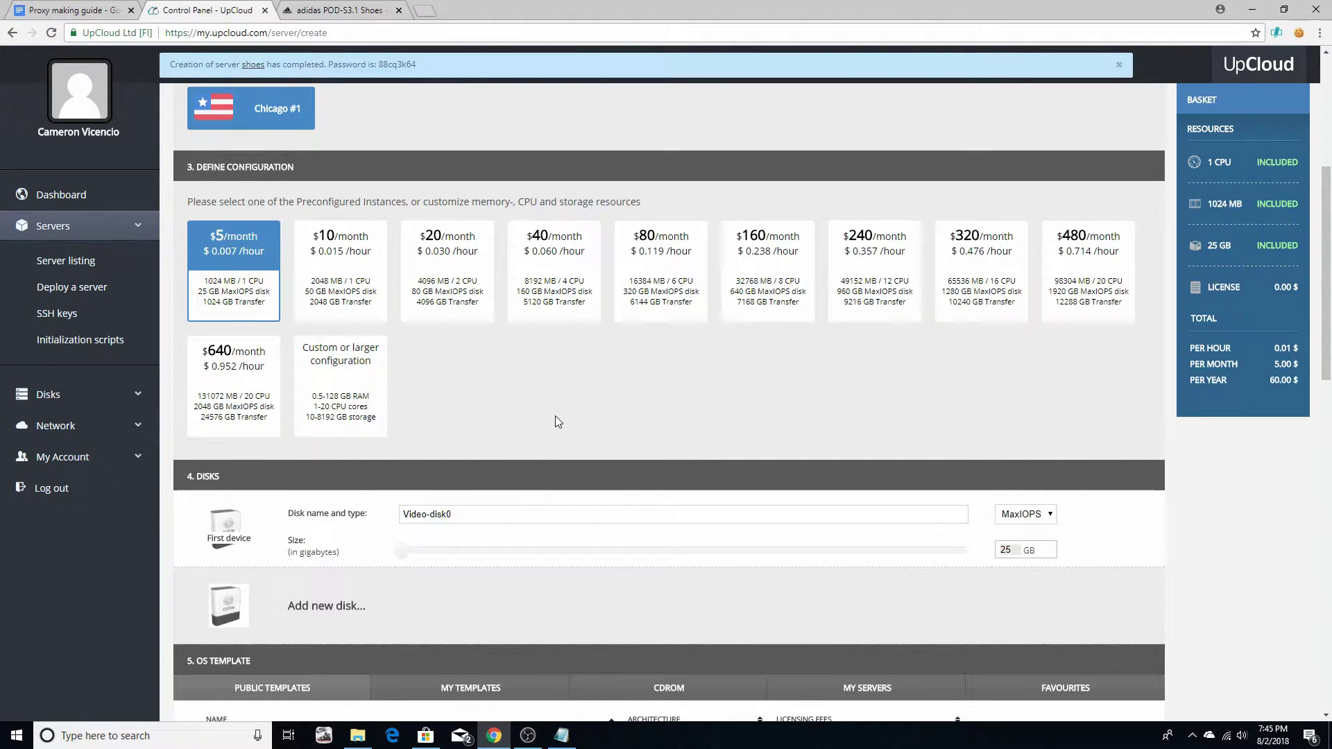
scroll(548, 402, "down", 5)
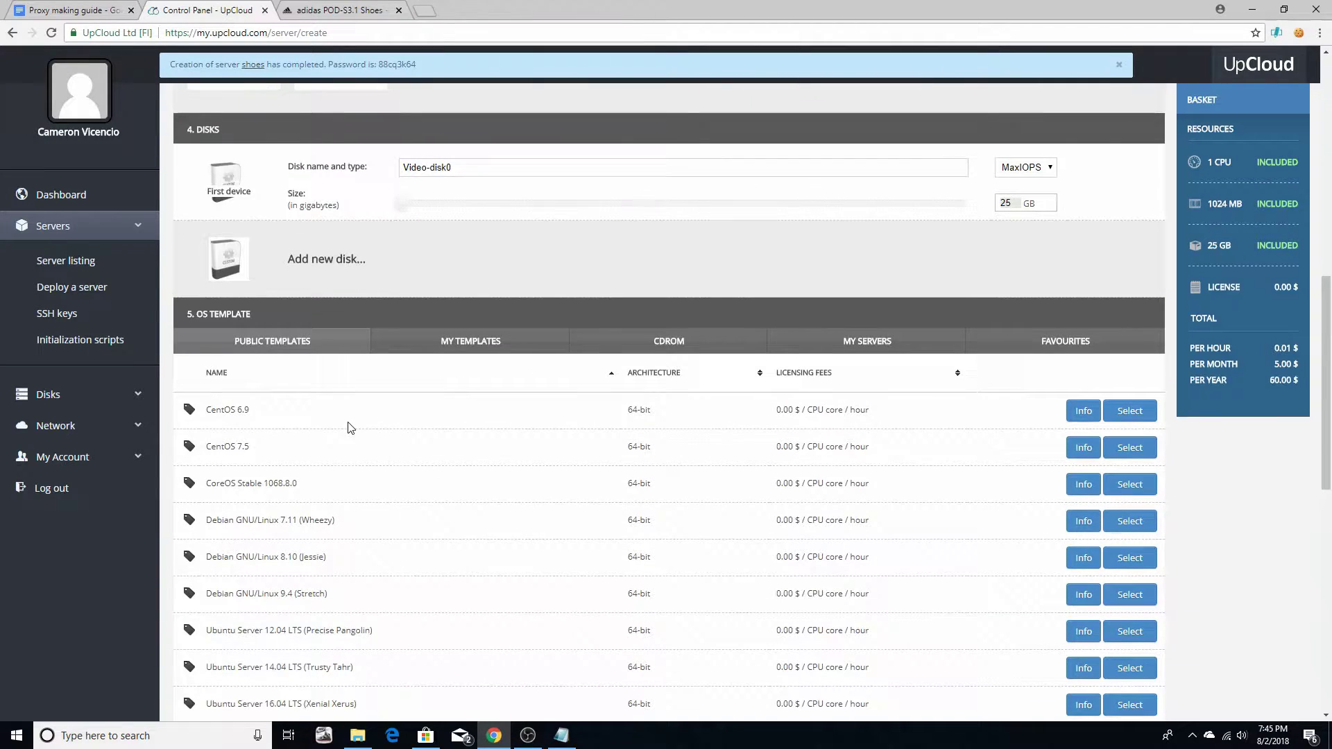
left_click(1125, 415)
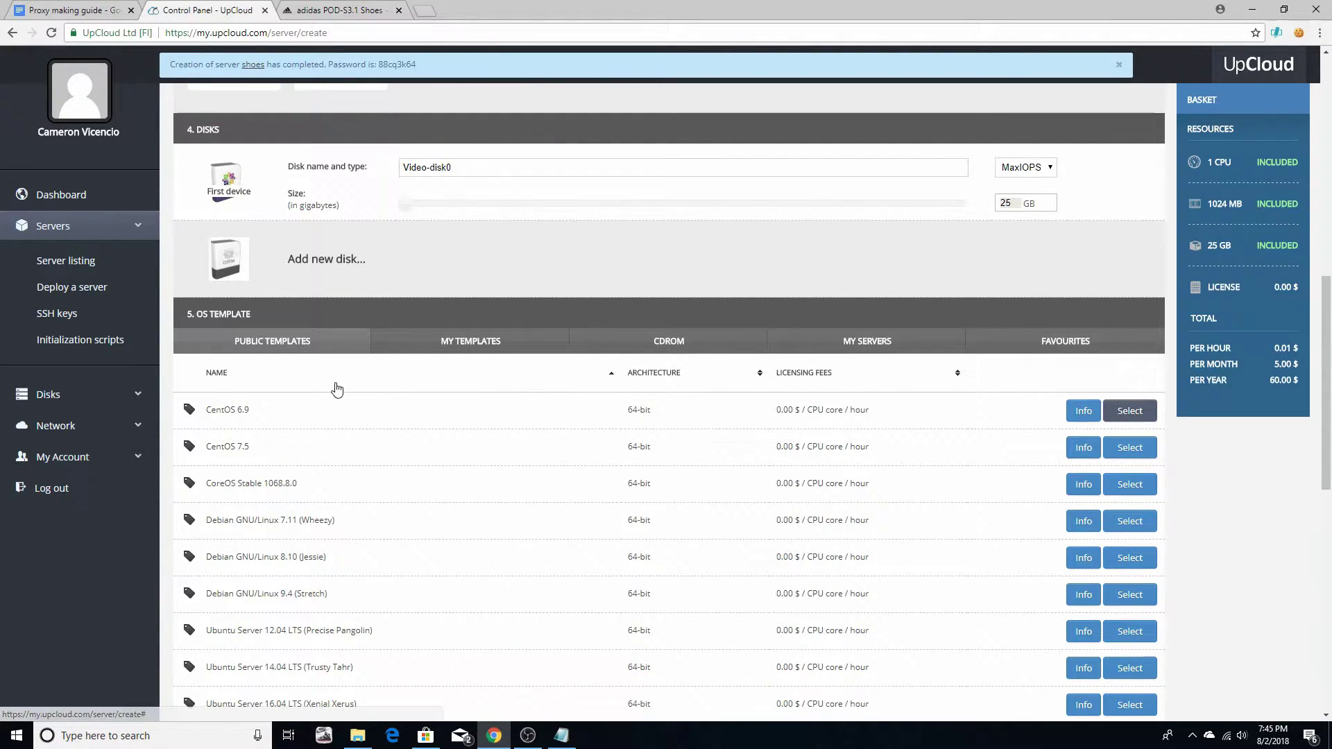
Reveal the miscellaneous server settings and go to the empty initialization script field.
scroll(340, 416, "down", 6)
scroll(464, 446, "down", 2)
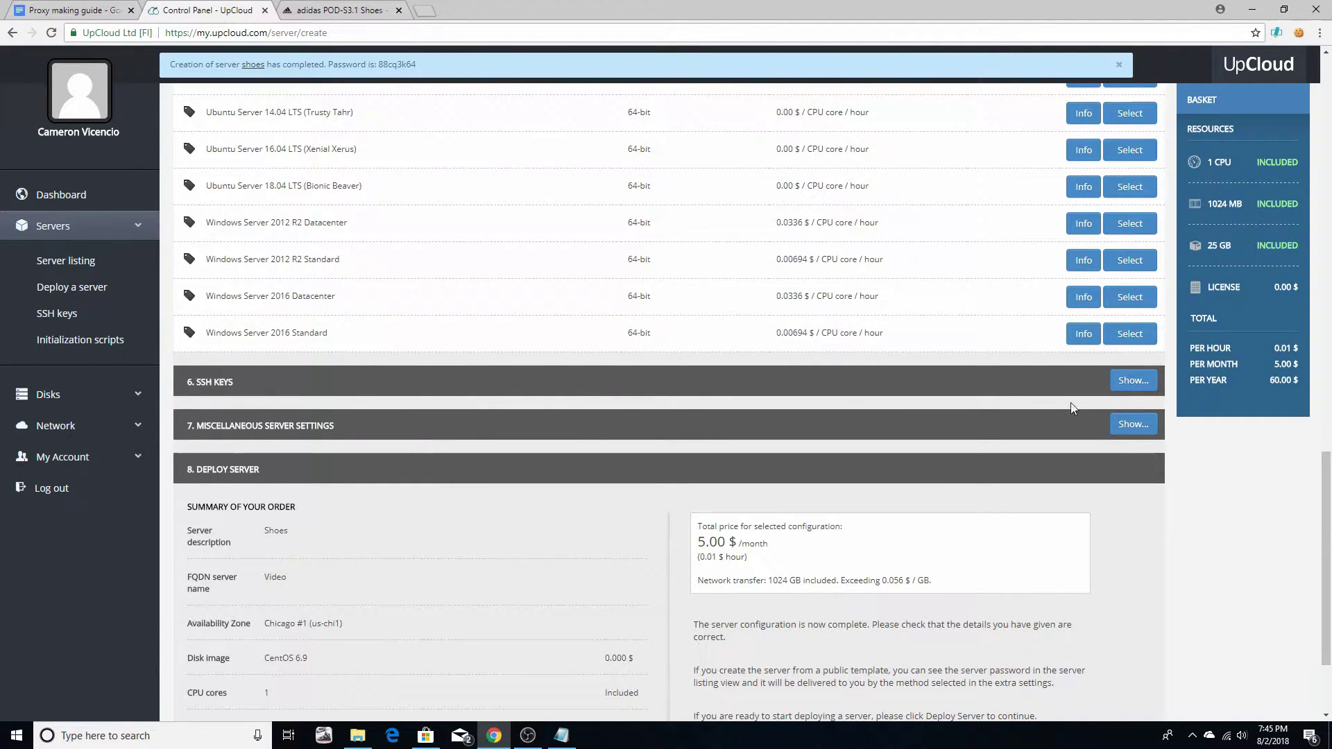
left_click(1134, 425)
scroll(469, 515, "down", 3)
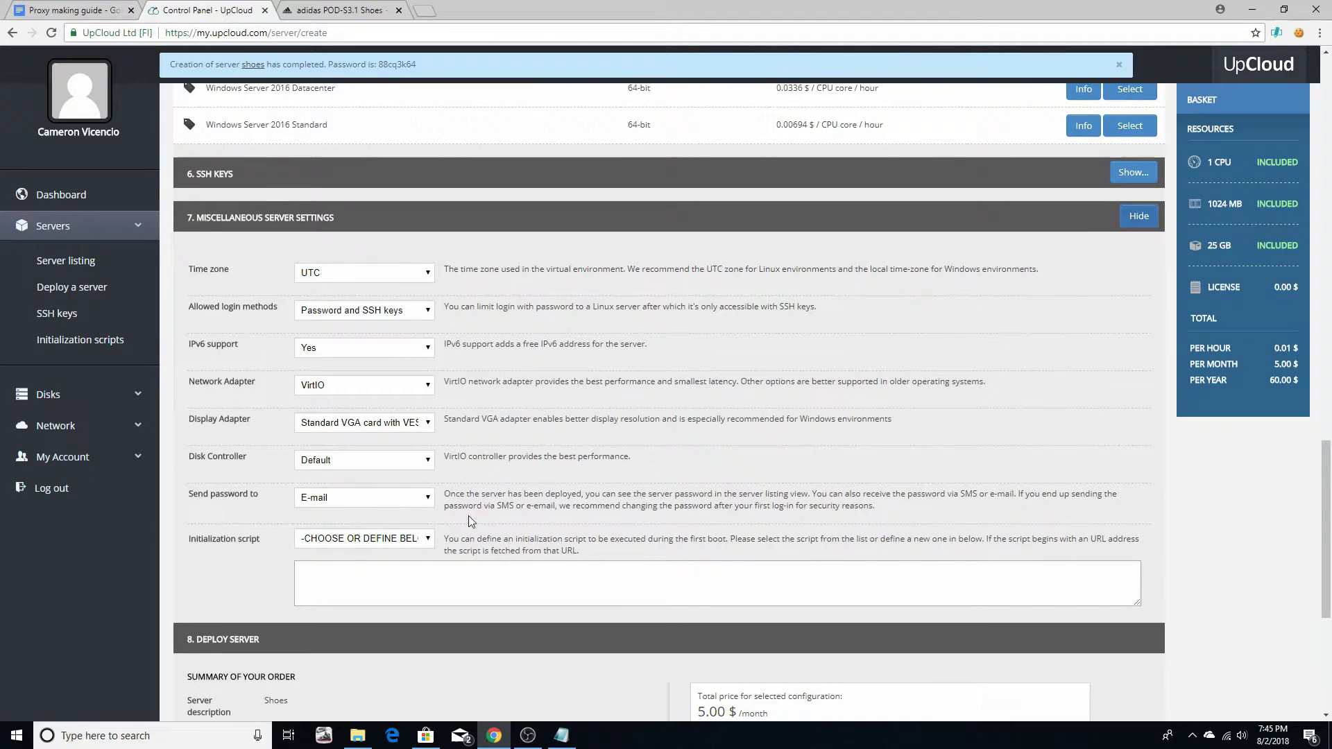
left_click(412, 577)
Copy the guide's entire proxy setup script table, starting with #!/bin/sh.
left_click(66, 9)
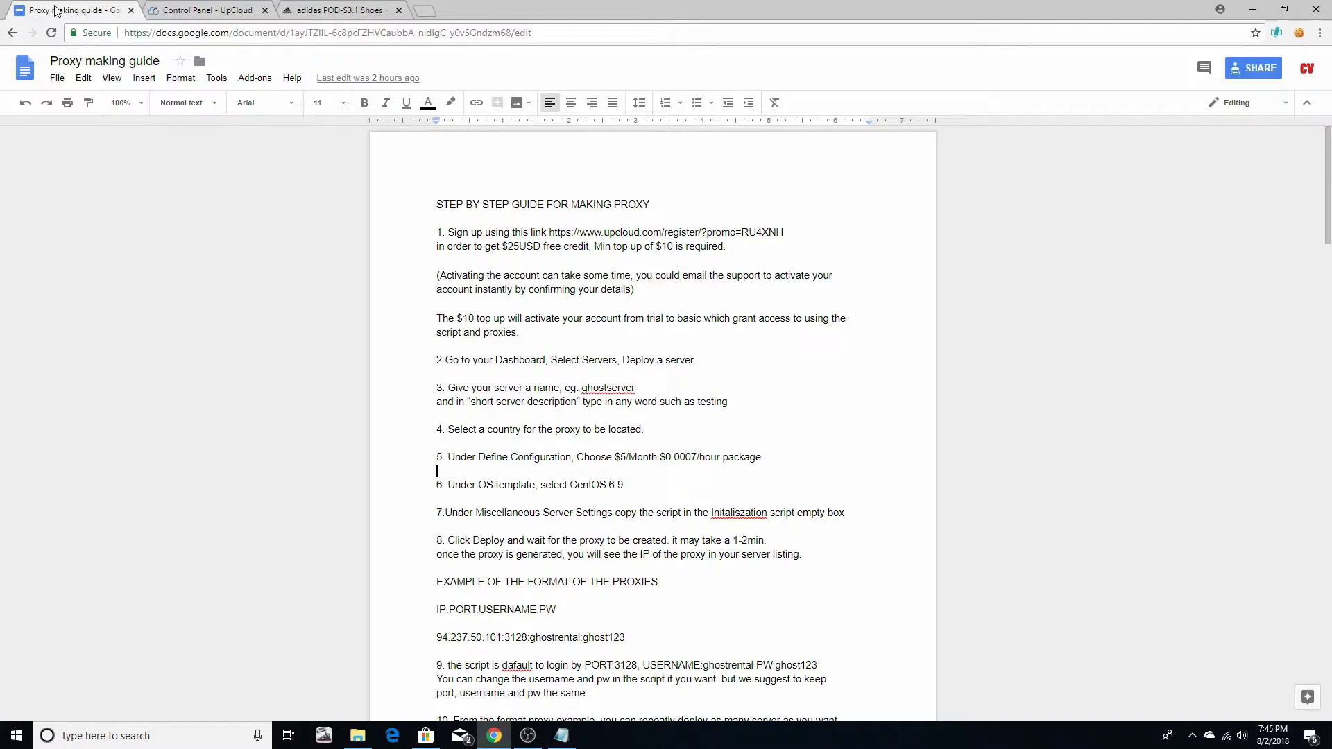
scroll(477, 331, "down", 2)
scroll(478, 331, "down", 20)
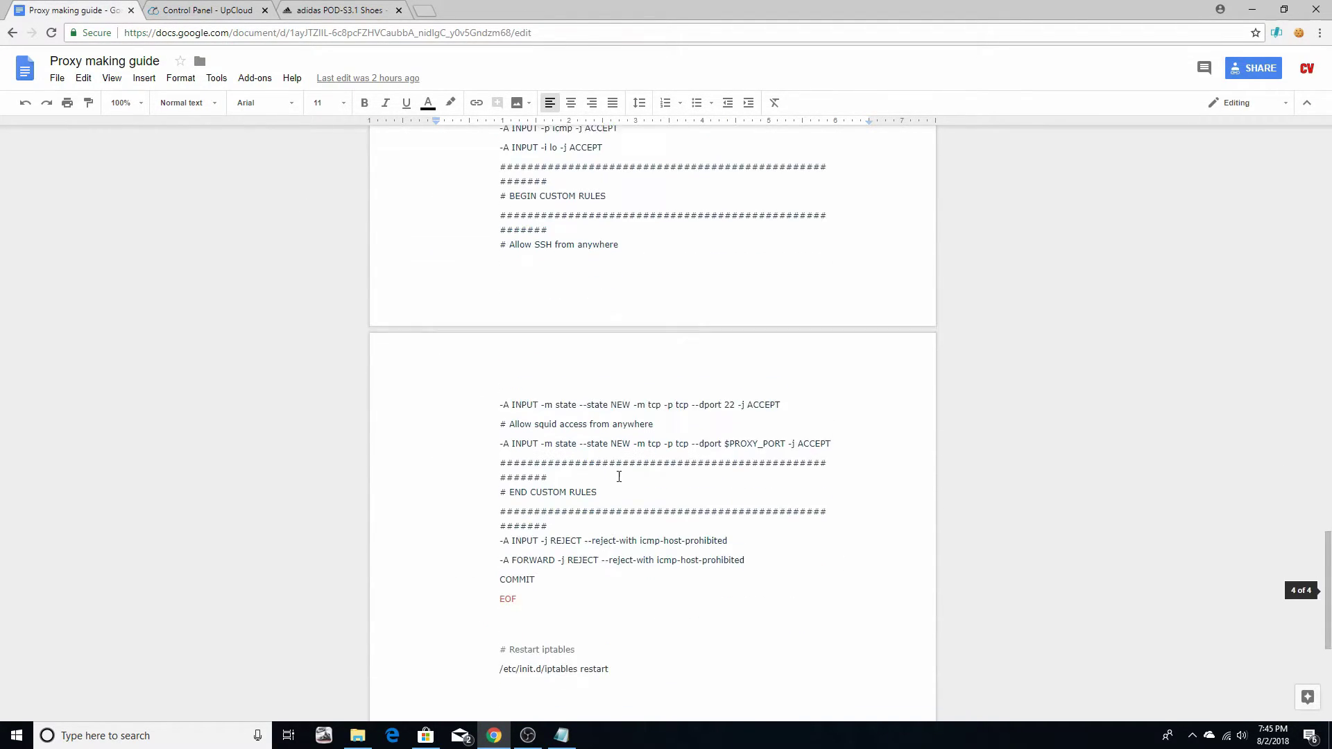
left_click_drag(645, 356, 444, 382)
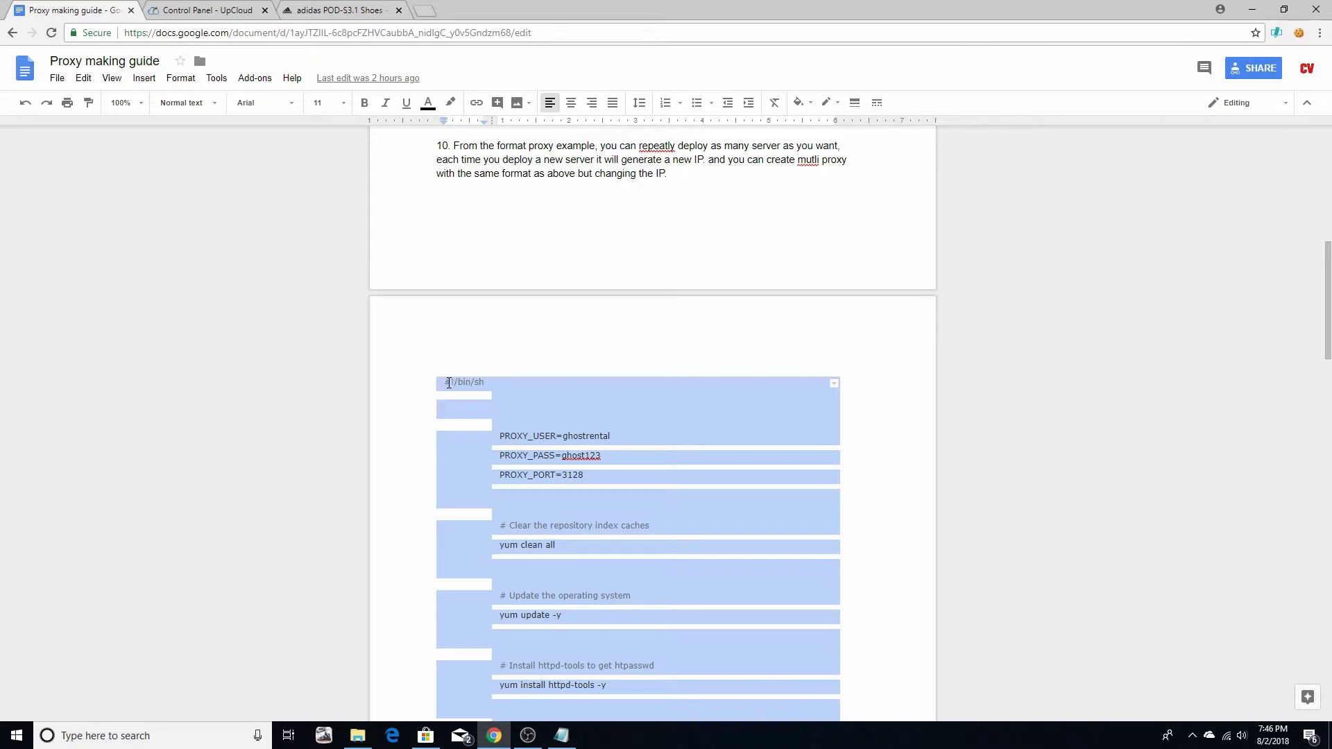
right_click(444, 381)
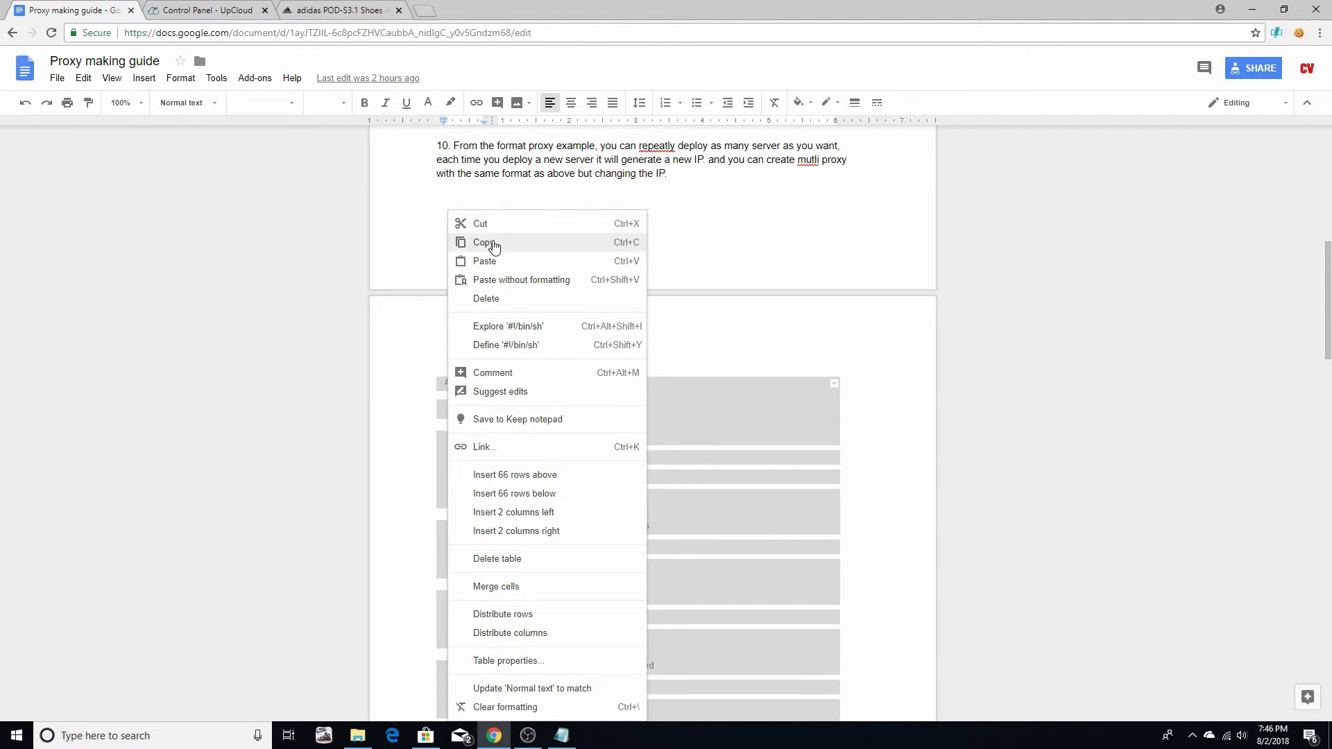
left_click(484, 242)
Paste the proxy script as the initialization script and deploy the server.
left_click(208, 10)
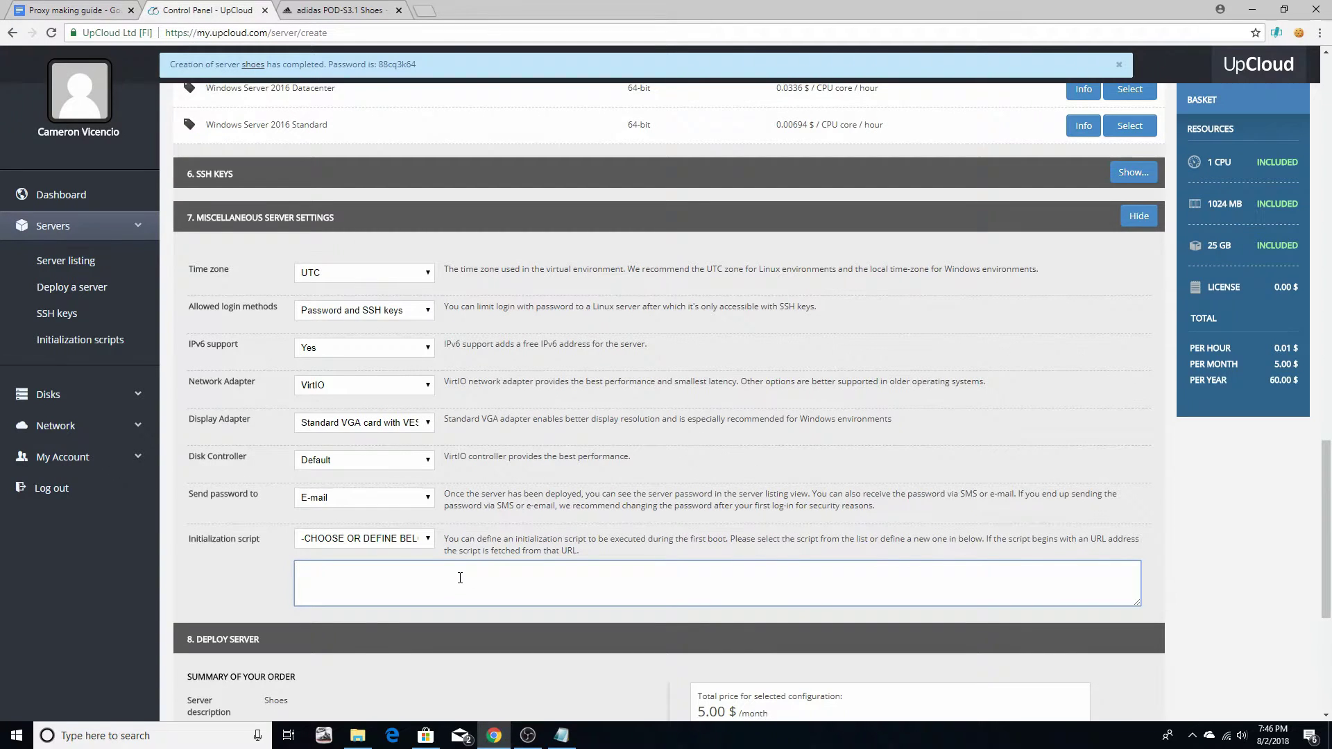
key("ctrl+v")
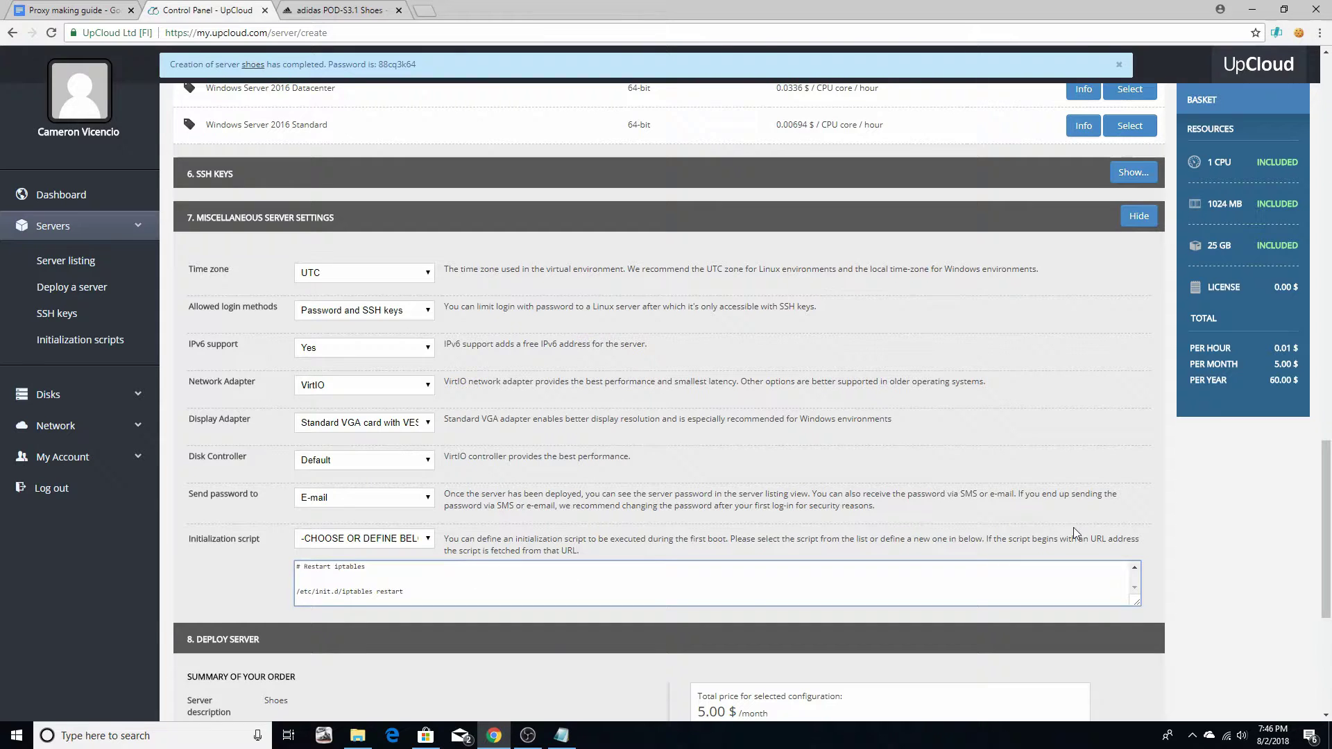
scroll(1304, 561, "down", 5)
left_click(735, 584)
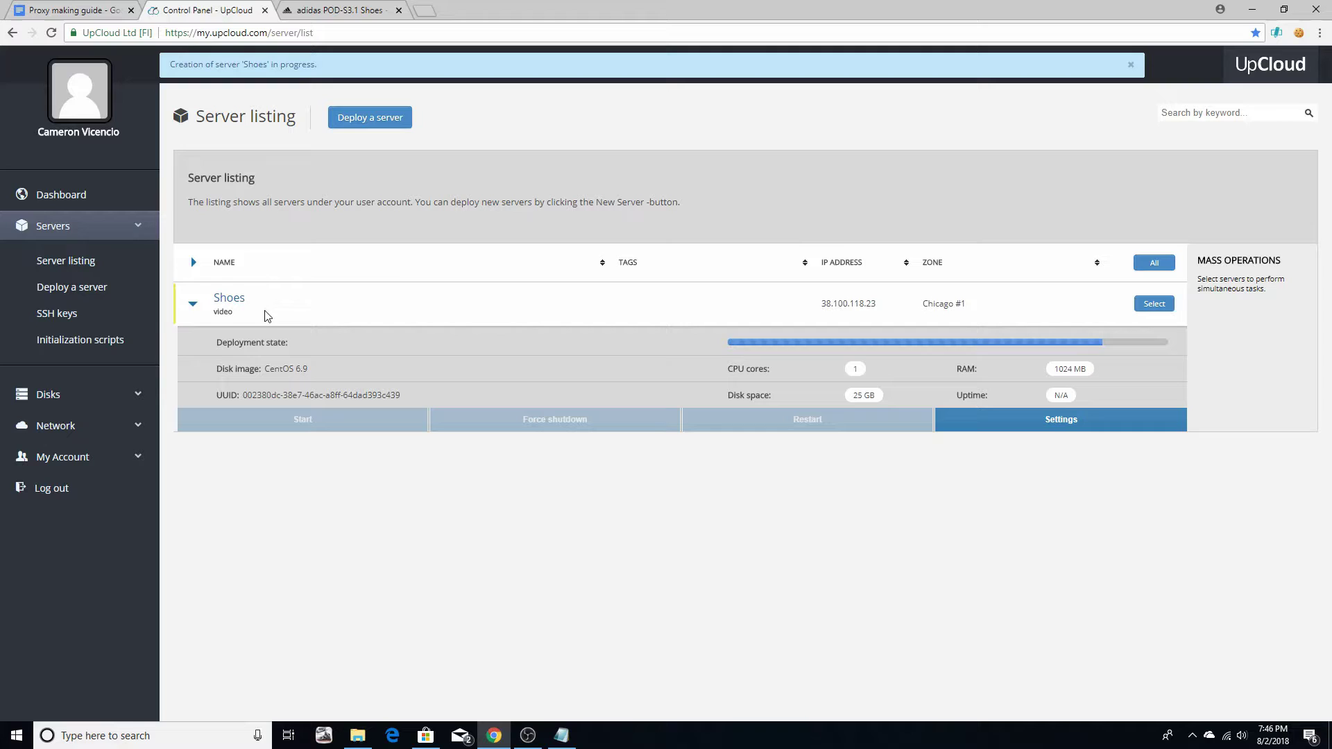
left_click(194, 305)
left_click(194, 307)
Select Shoes, dismiss the Mass Operations task list unused, and wait for deployment to finish.
left_click(1144, 309)
left_click(1230, 383)
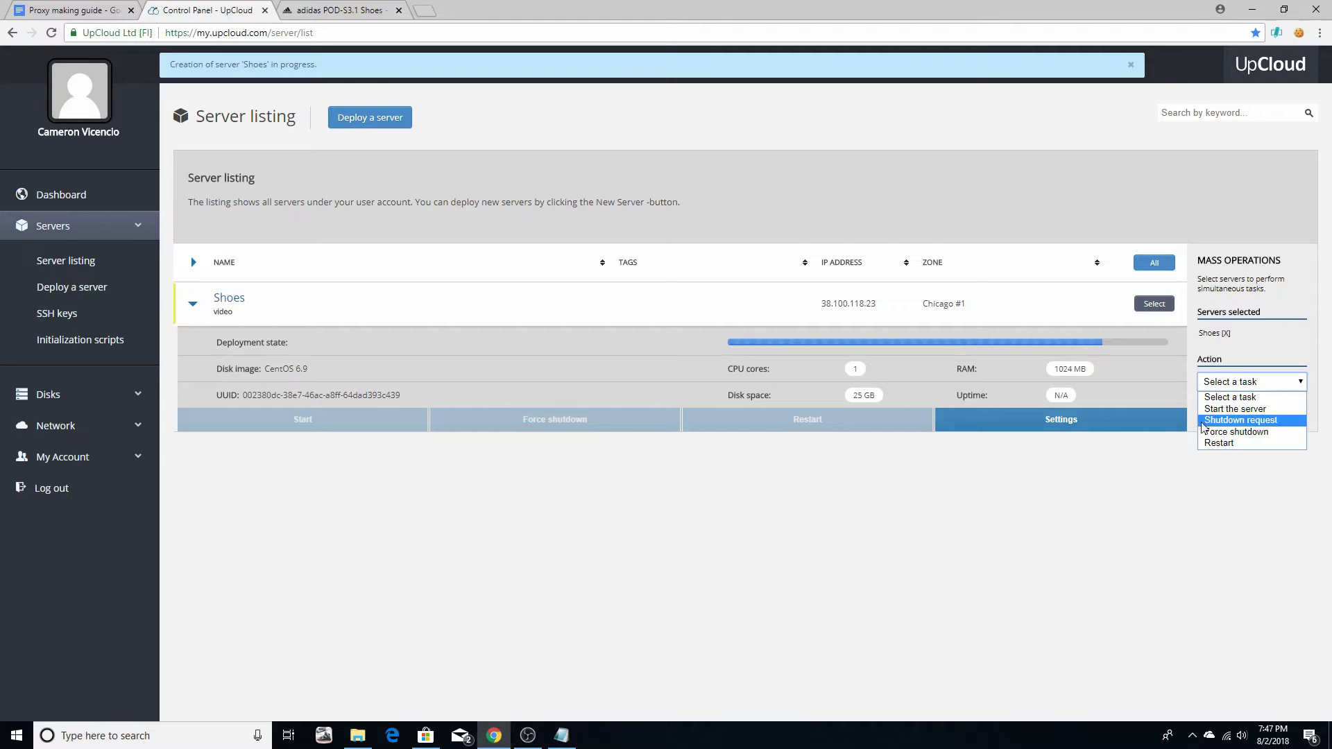
left_click(1080, 474)
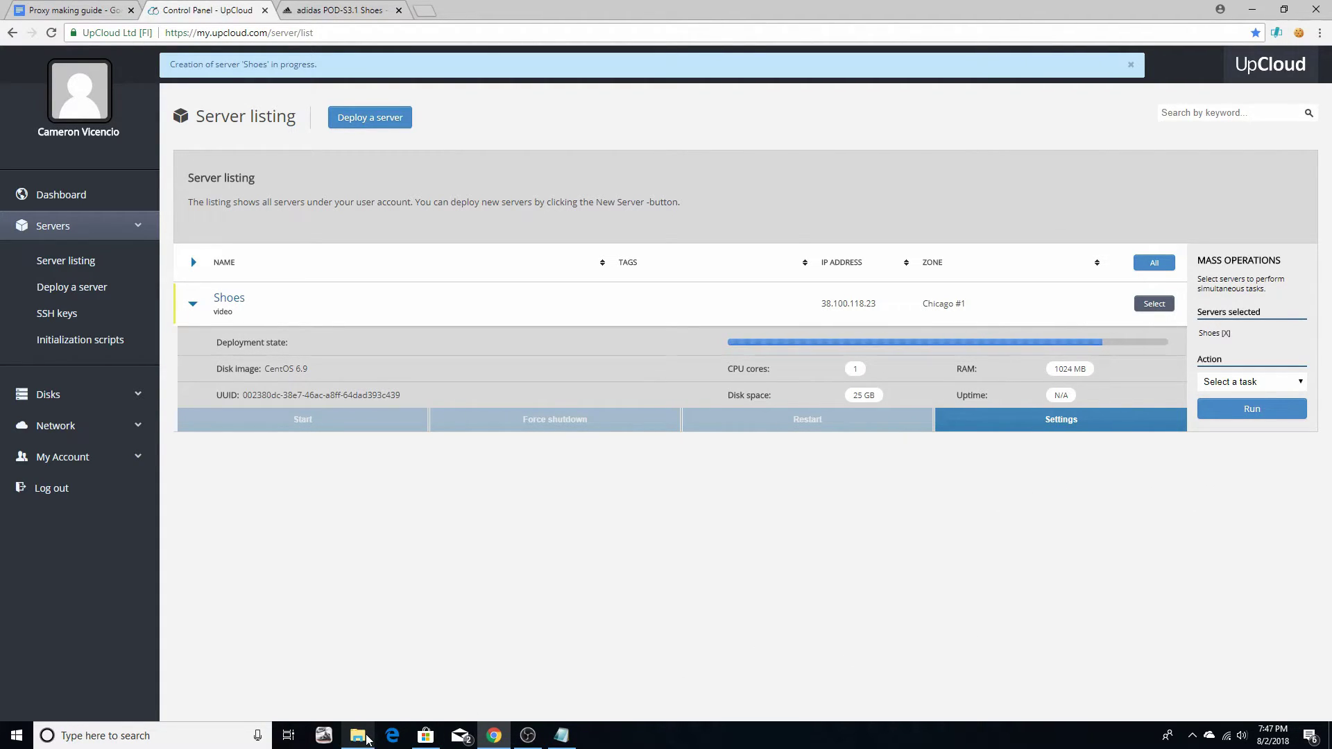
mouse_move(367, 740)
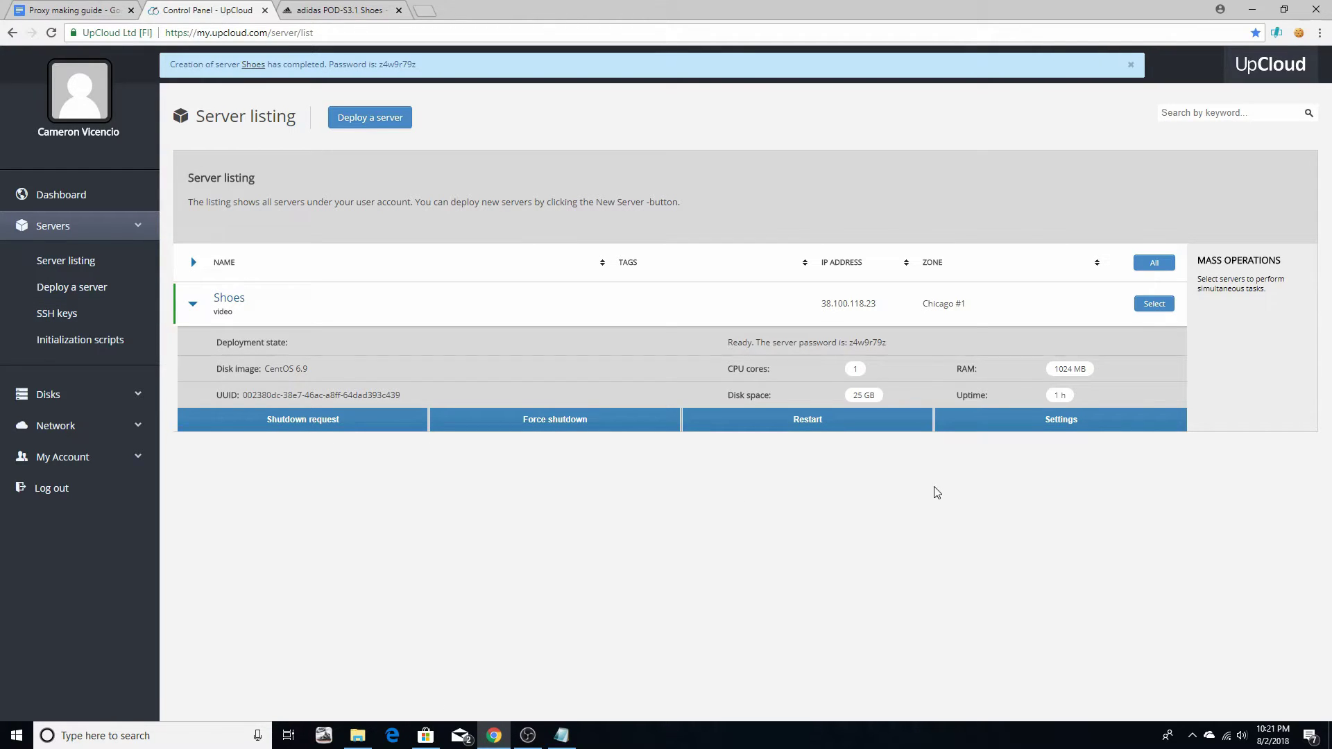
Collapse the Shoes server's details row in the server listing.
left_click(195, 308)
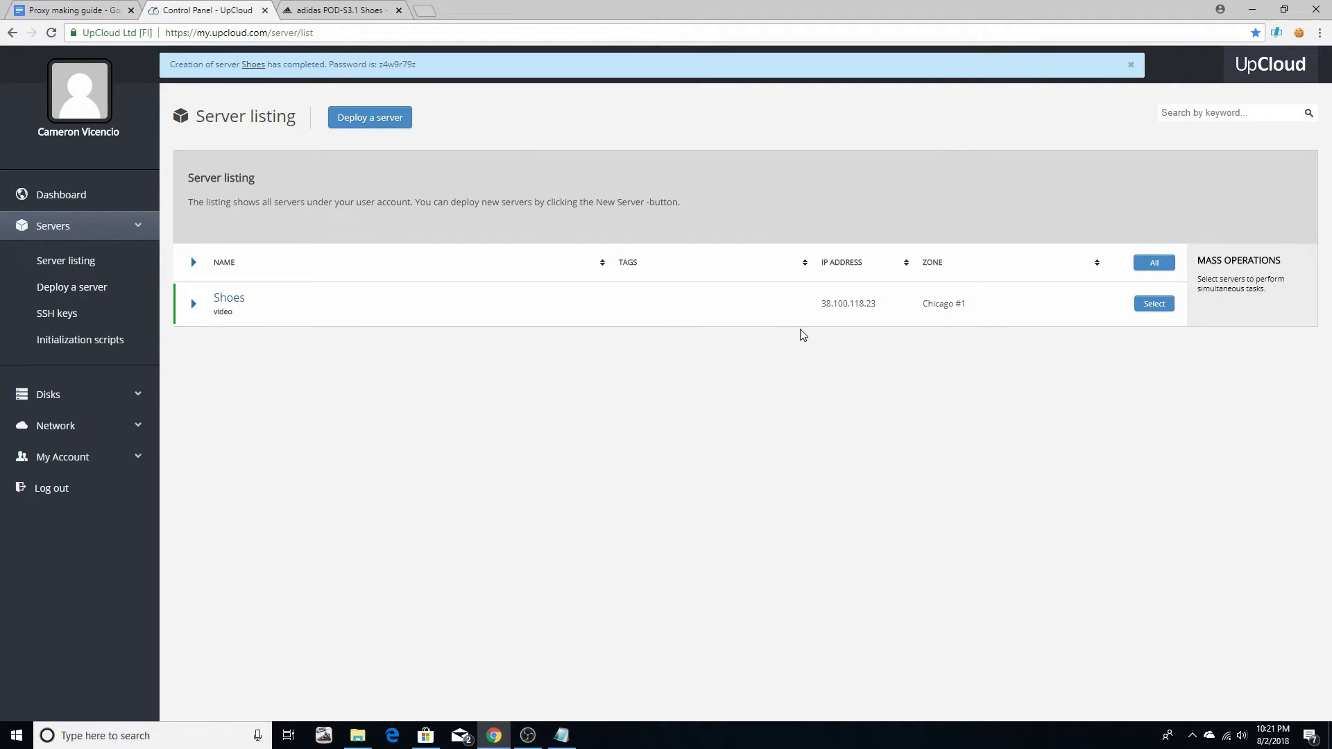
Remove the old proxy line from the Notepad note.
left_click(575, 740)
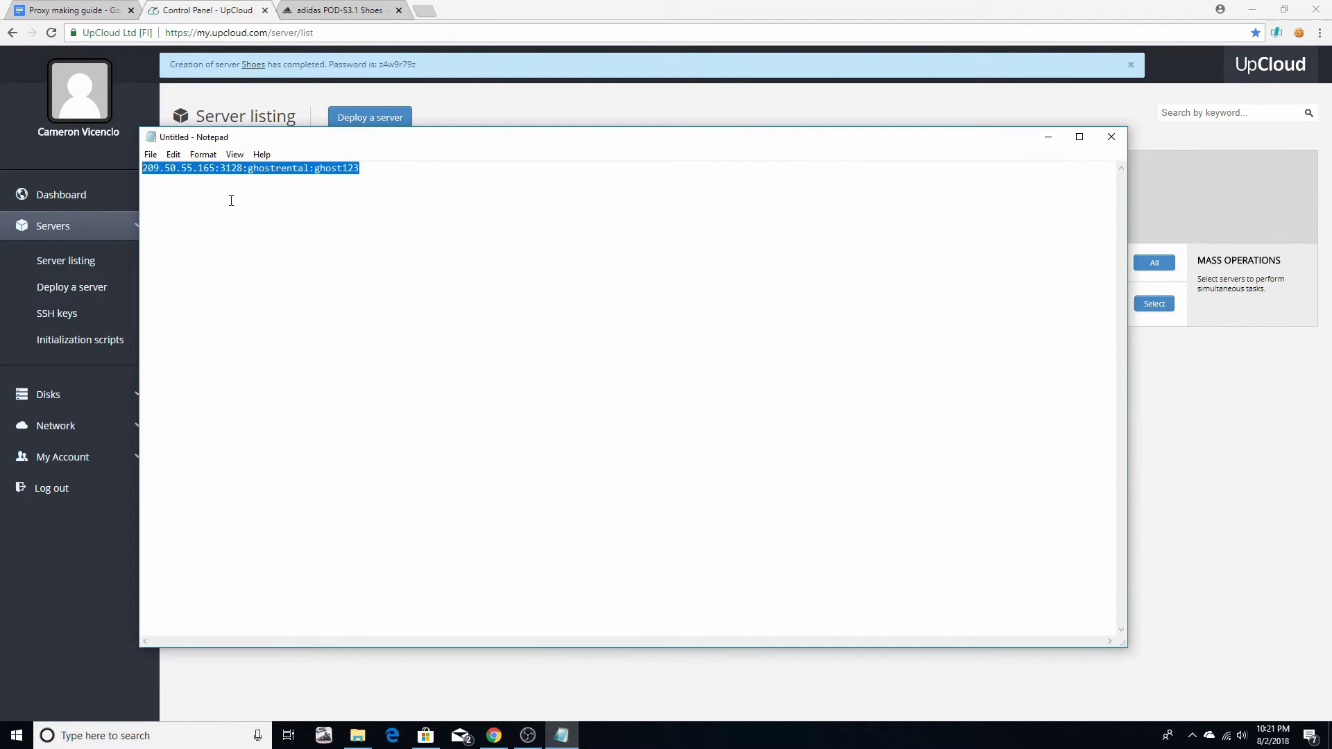
left_click(302, 182)
left_click_drag(359, 173, 60, 170)
key("ctrl+x")
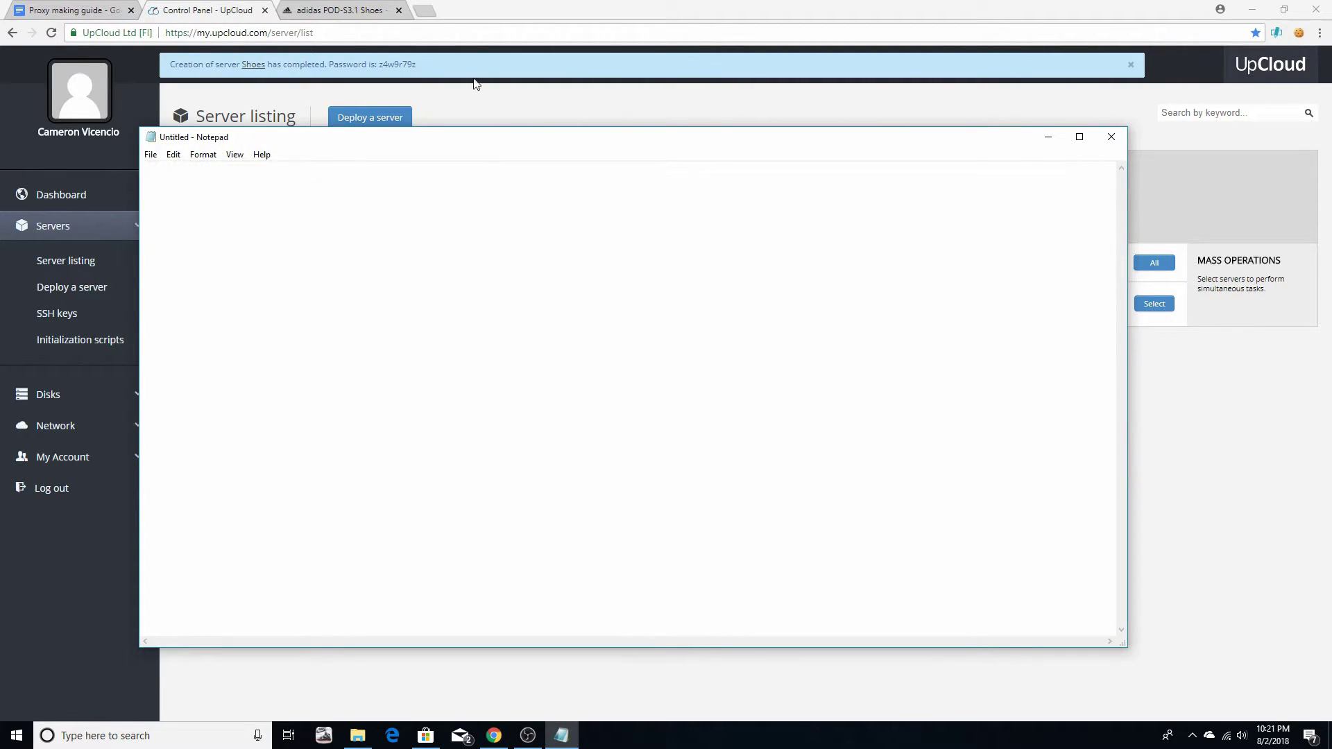
Copy the server IP 38.100.118.23 into Notepad, with no leading tab before it.
left_click(1048, 137)
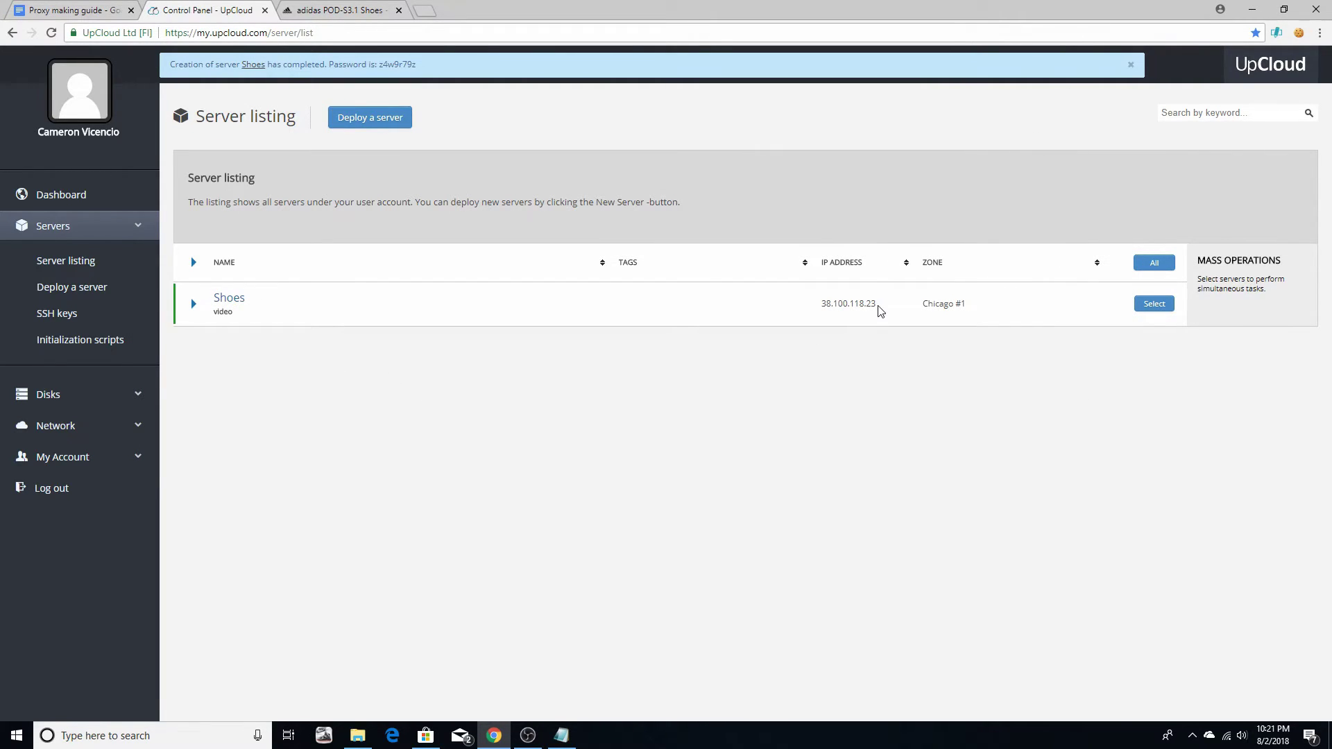
left_click_drag(880, 310, 779, 316)
right_click(845, 299)
left_click(856, 311)
left_click(561, 736)
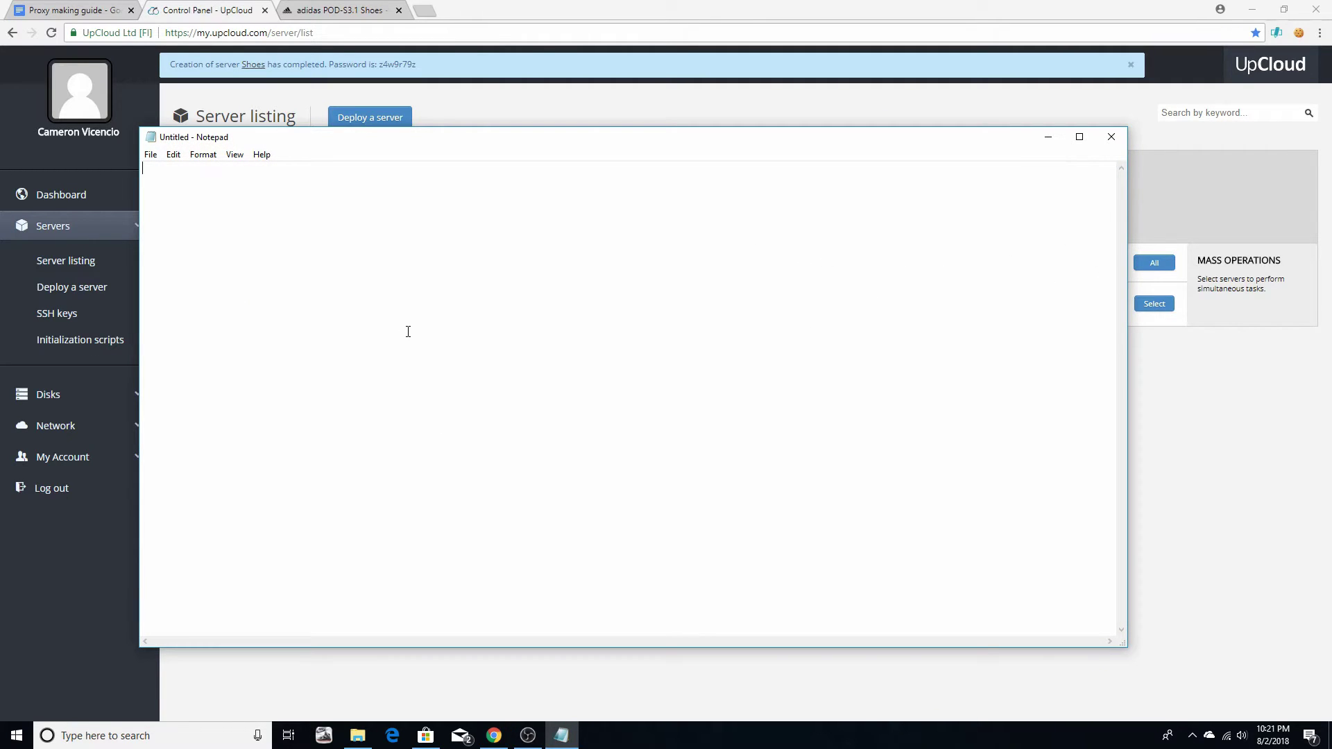
key("ctrl+v")
left_click_drag(204, 182, 105, 170)
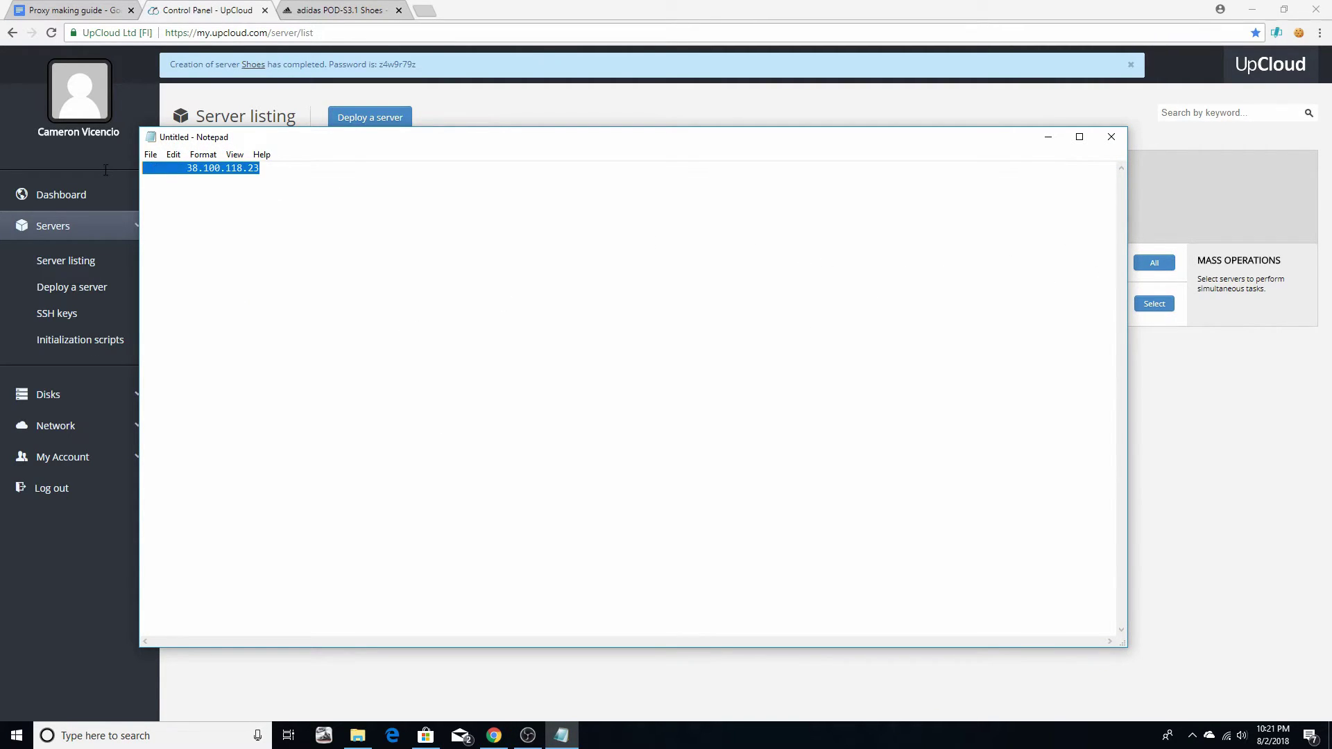
left_click_drag(186, 170, 136, 172)
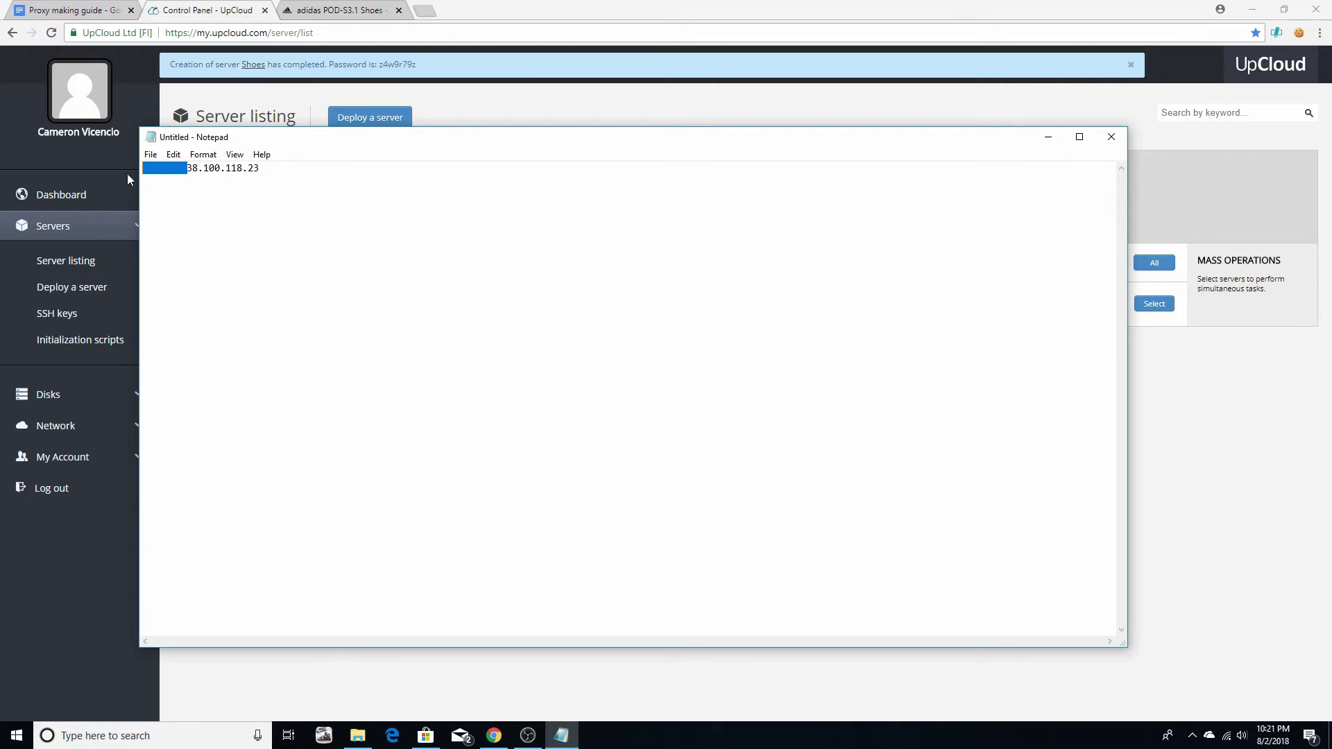
key("BackSpace")
Copy the port 3128, username and password part of the guide's example proxy line.
left_click(1042, 139)
left_click(70, 10)
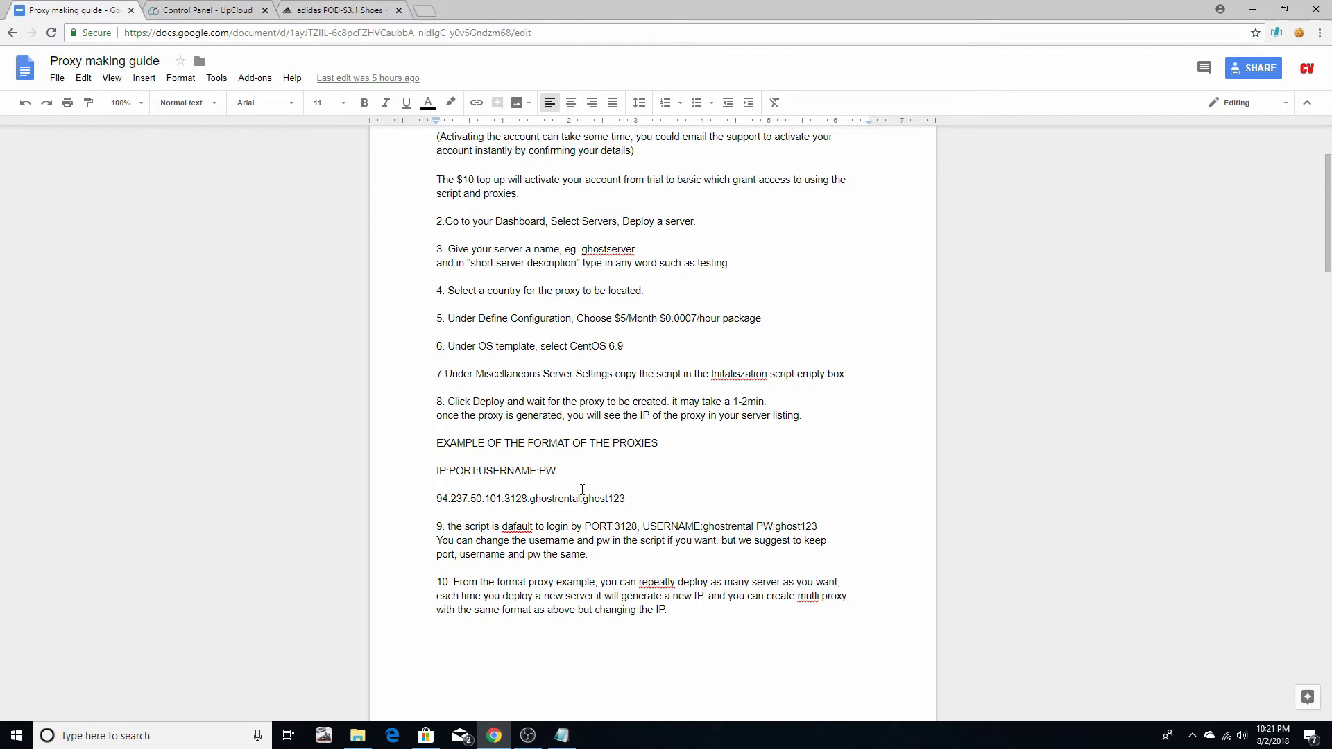
left_click_drag(500, 502, 627, 501)
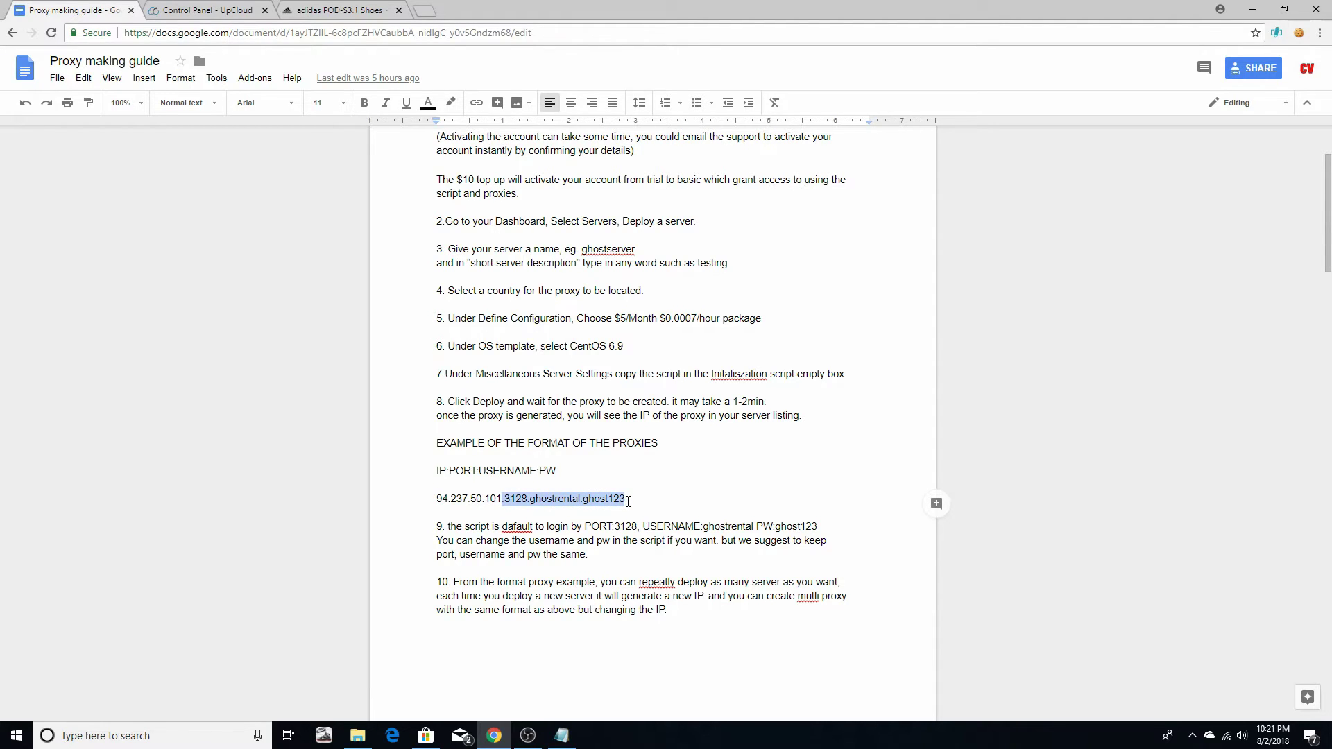
right_click(608, 500)
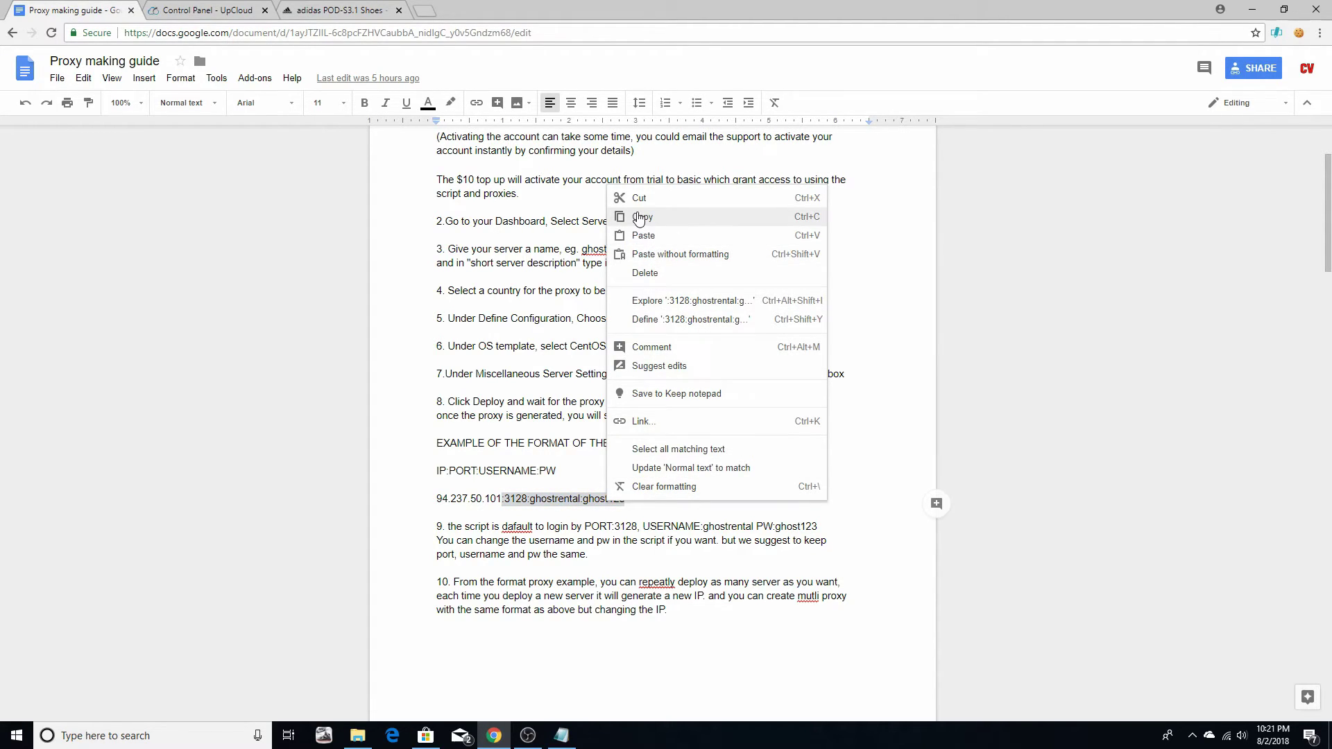
left_click(639, 217)
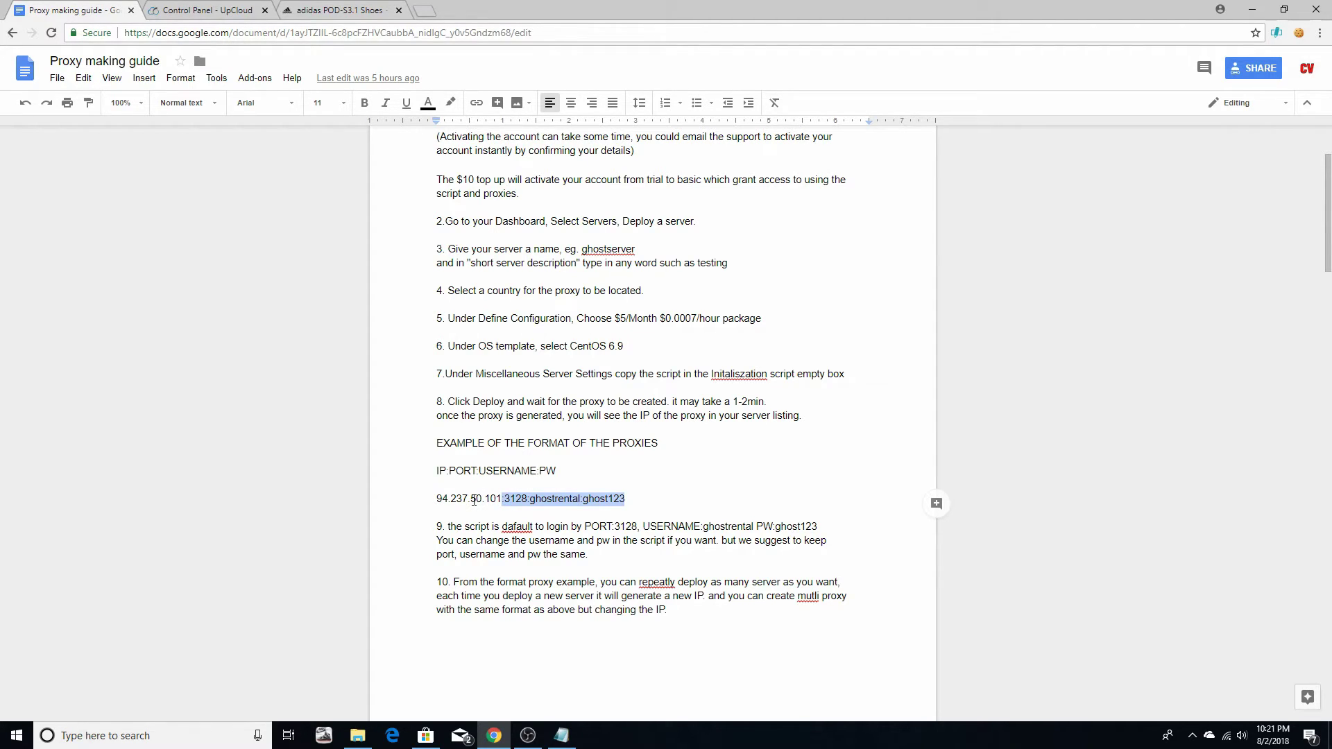
In Notepad, append the port 3128 and proxy credentials after 38.100.118.23, then copy the full line.
left_click(191, 11)
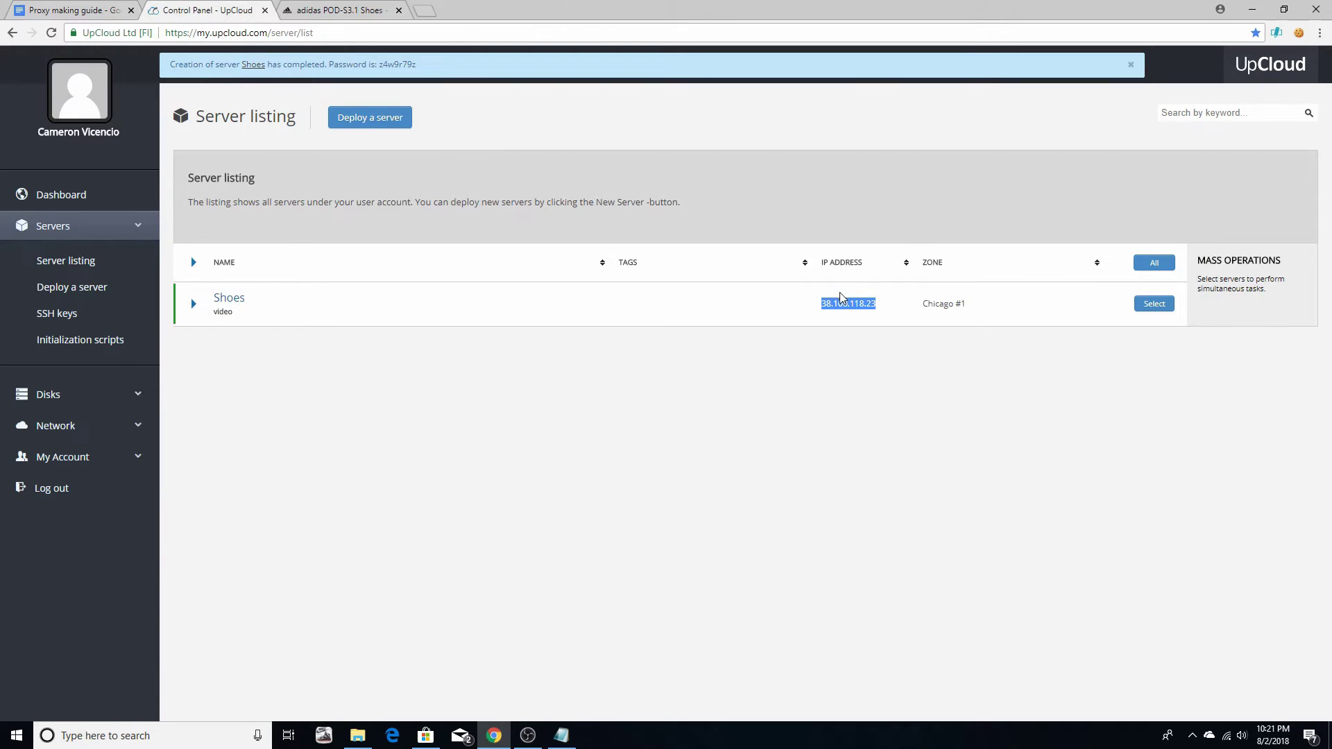
left_click(561, 735)
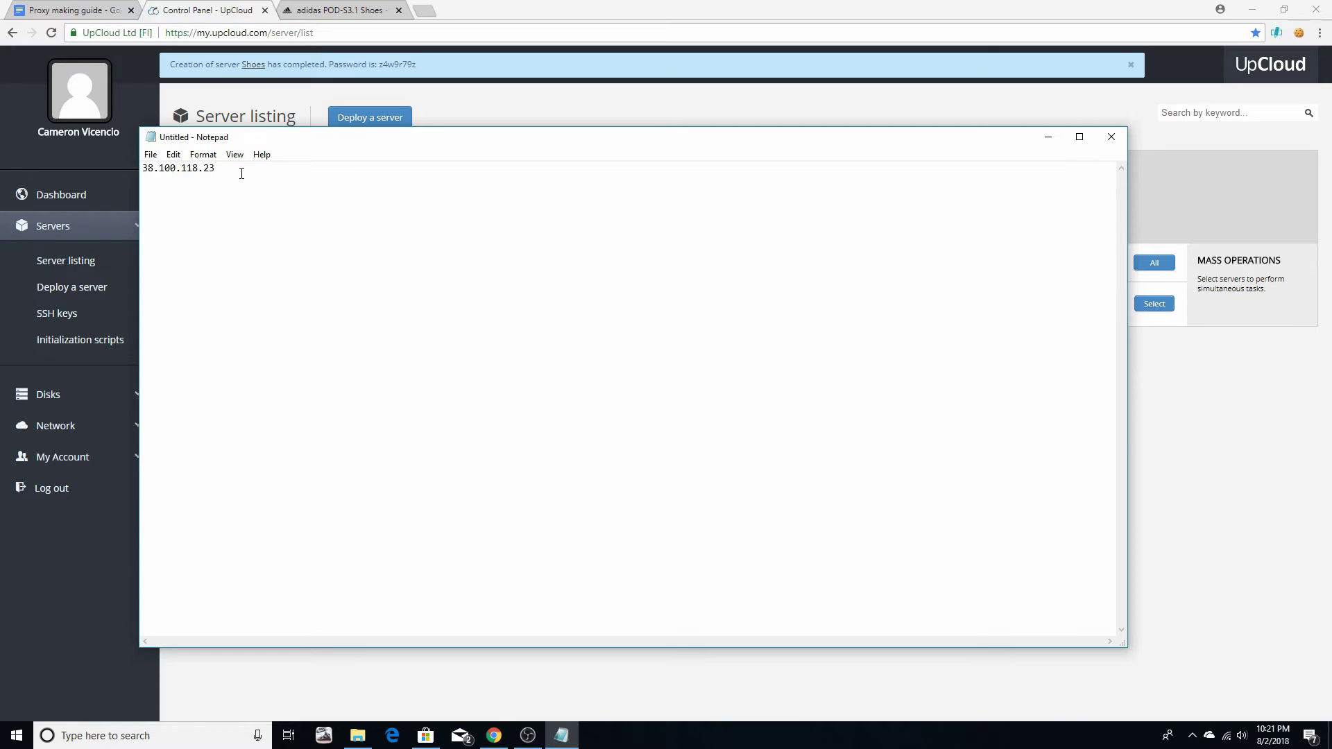
key("ctrl+v")
left_click_drag(380, 175, 138, 170)
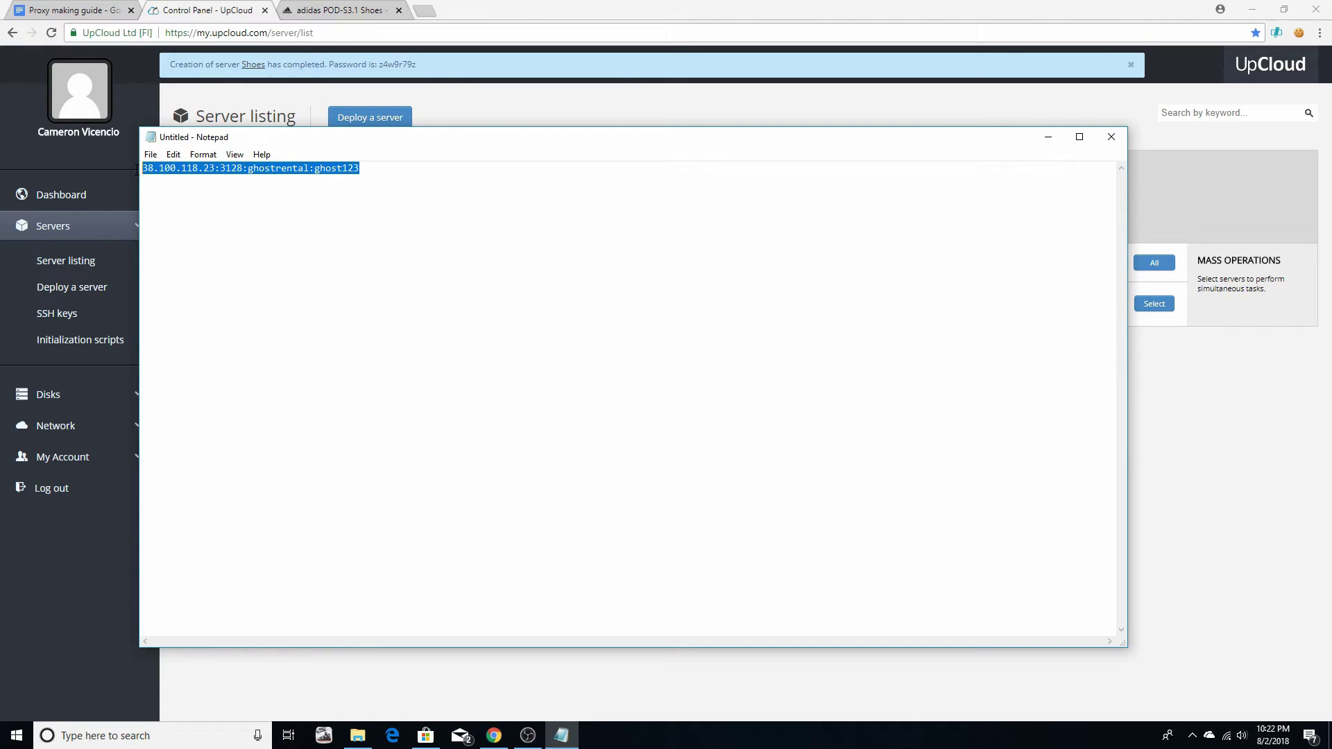
right_click(183, 168)
left_click(217, 211)
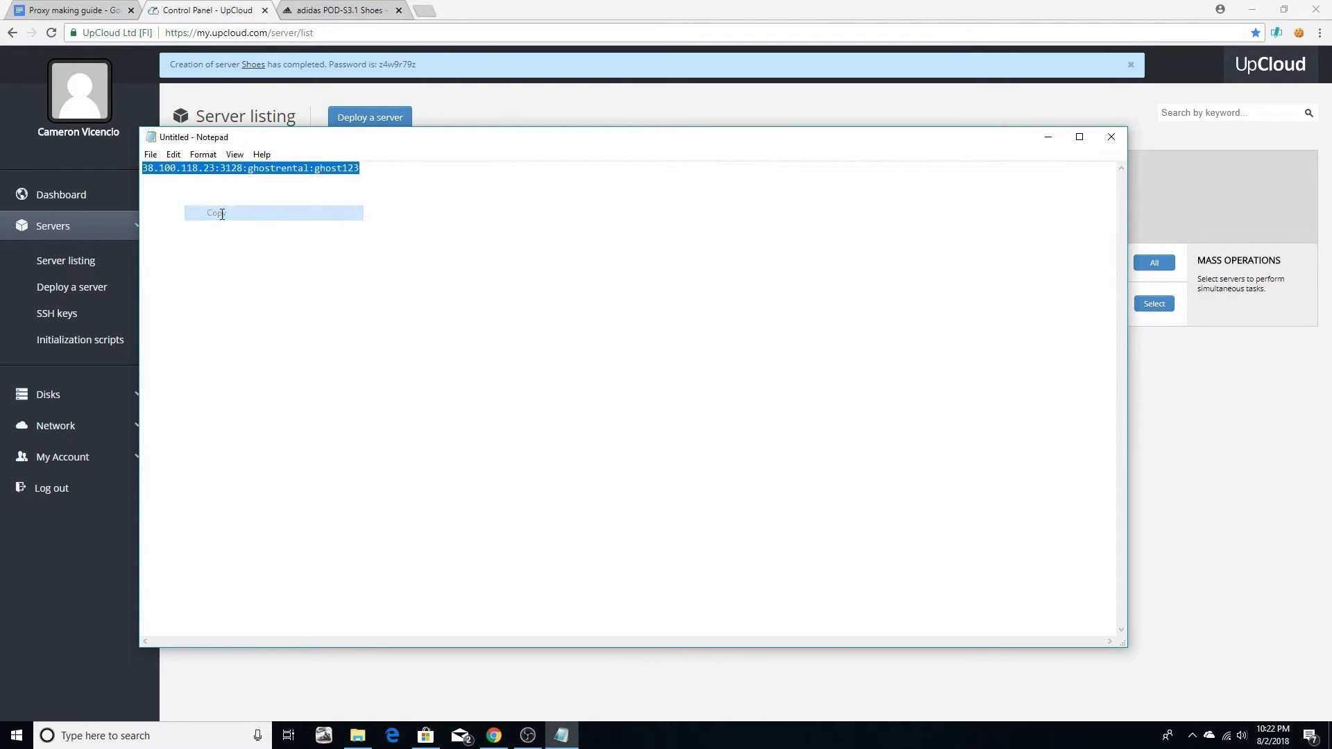
left_click(284, 201)
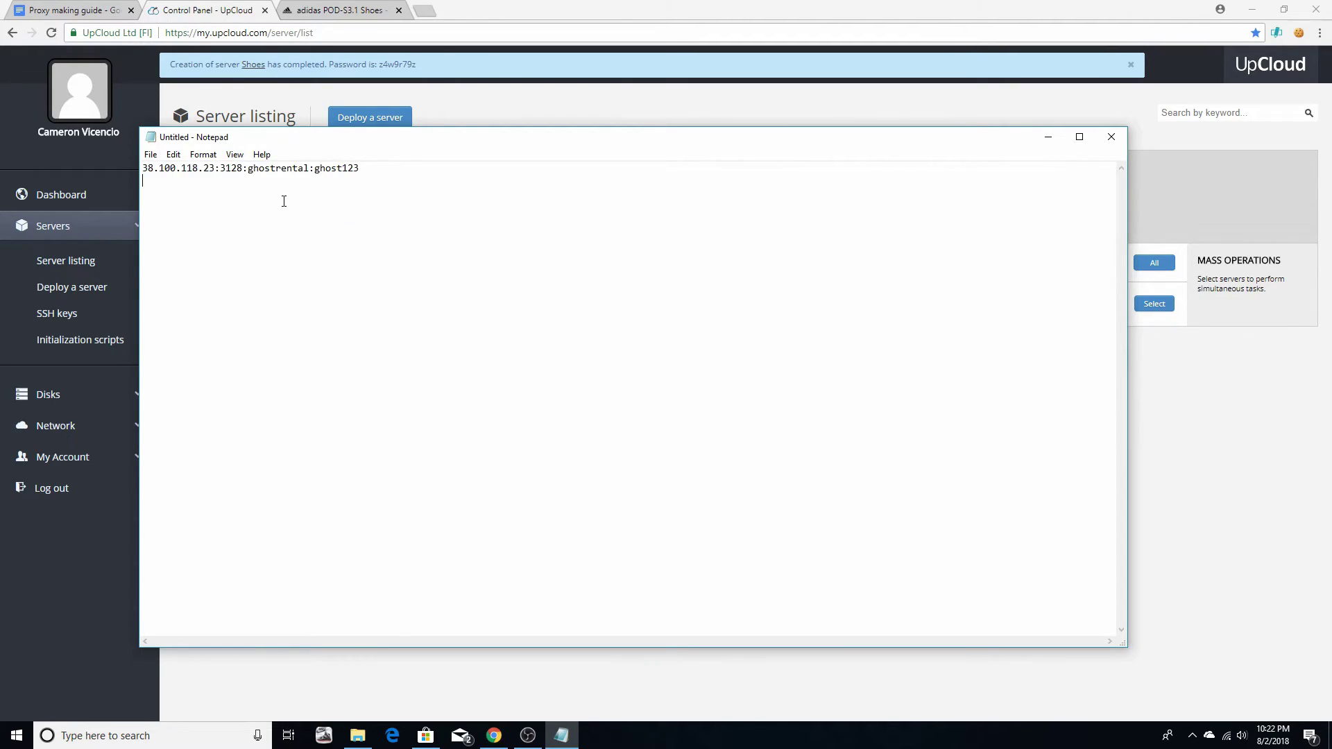
left_click(1048, 138)
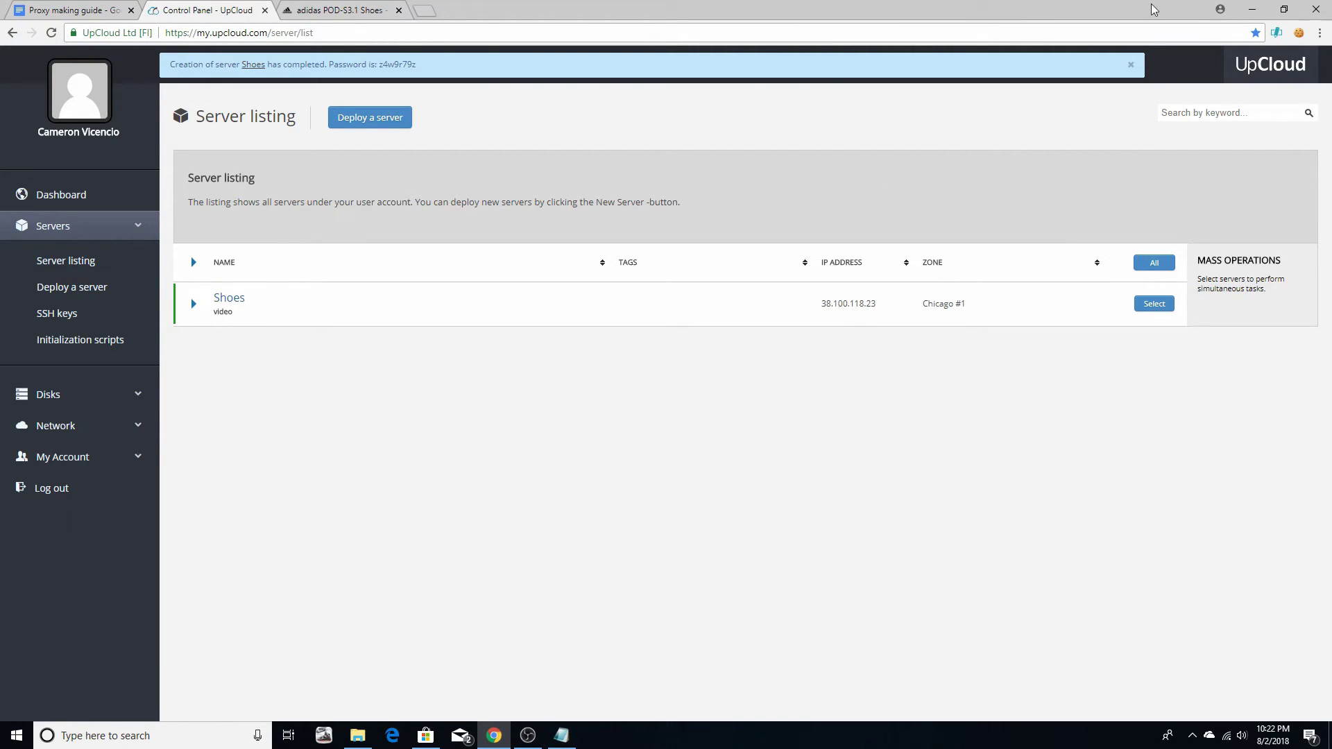
Dismiss the OneDrive error windows and launch FOGLDN ProxyTester via Windows search 'fo'.
left_click(1247, 12)
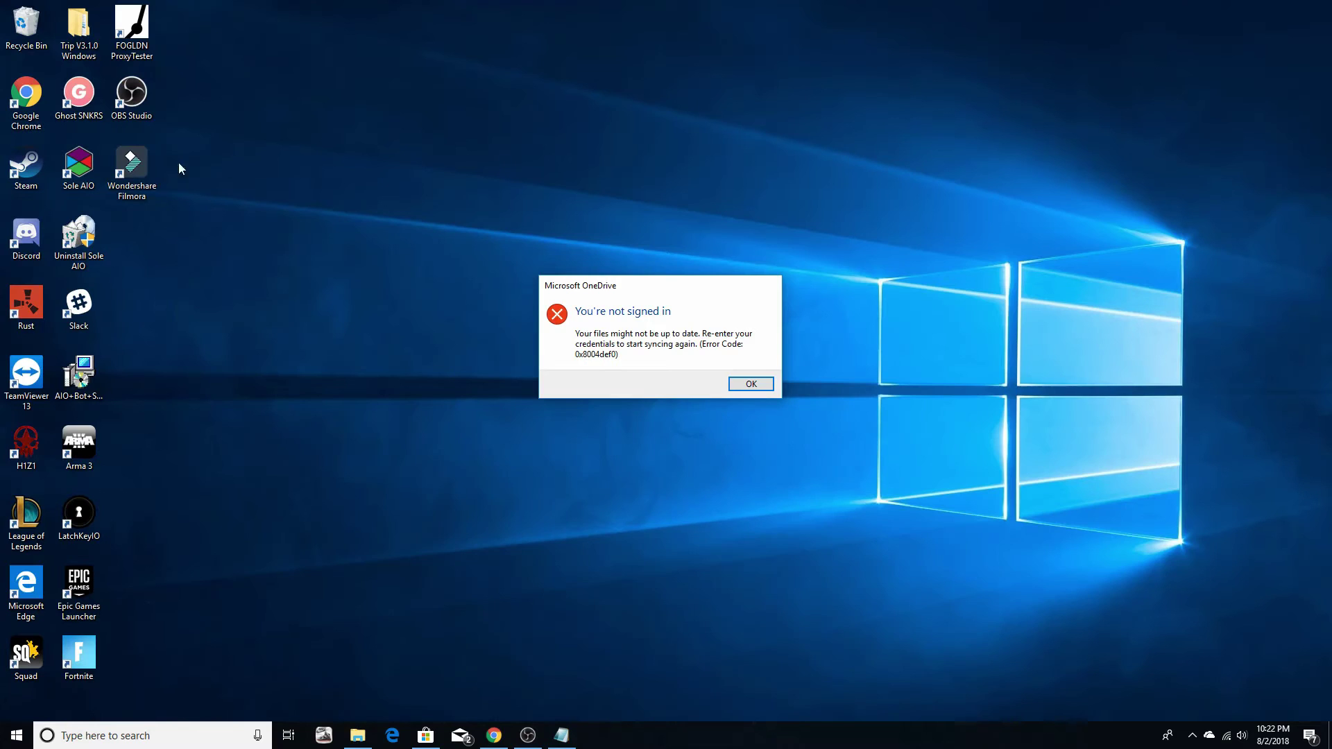
left_click(728, 383)
left_click(854, 195)
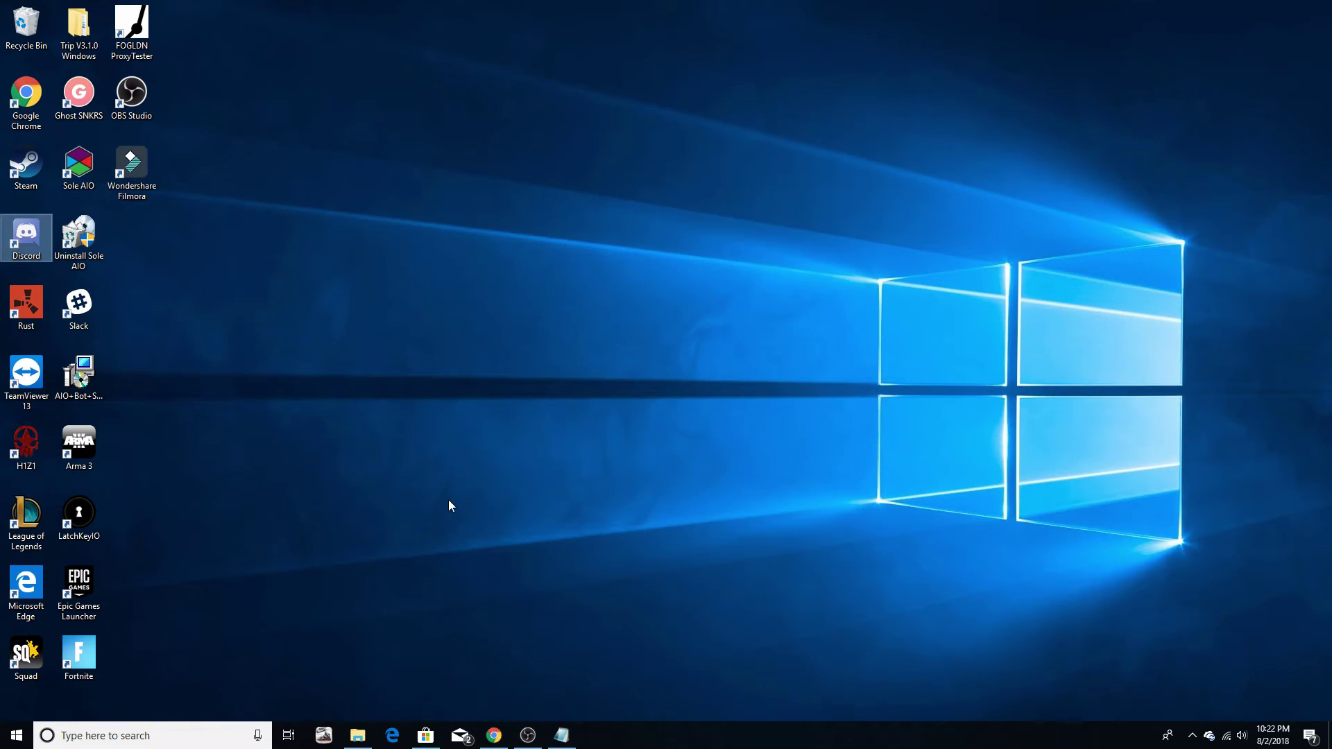
left_click(88, 734)
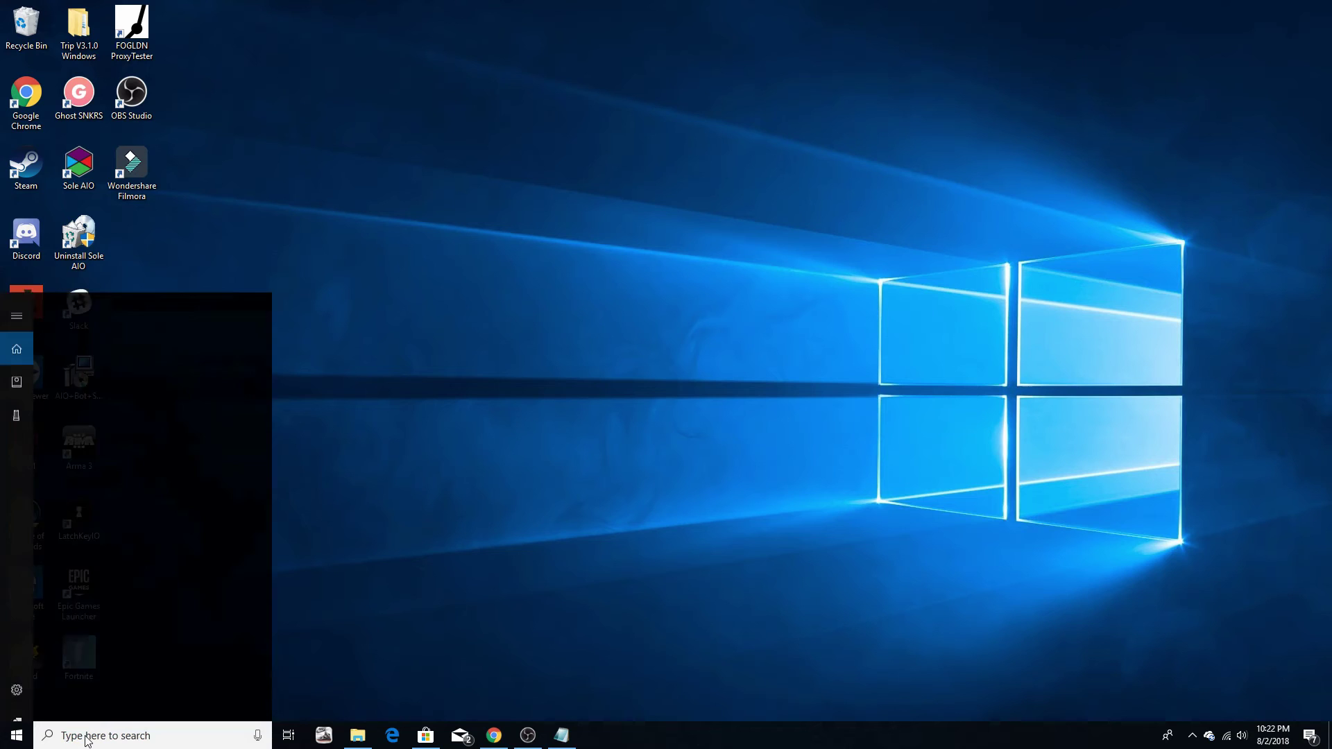
type("fog")
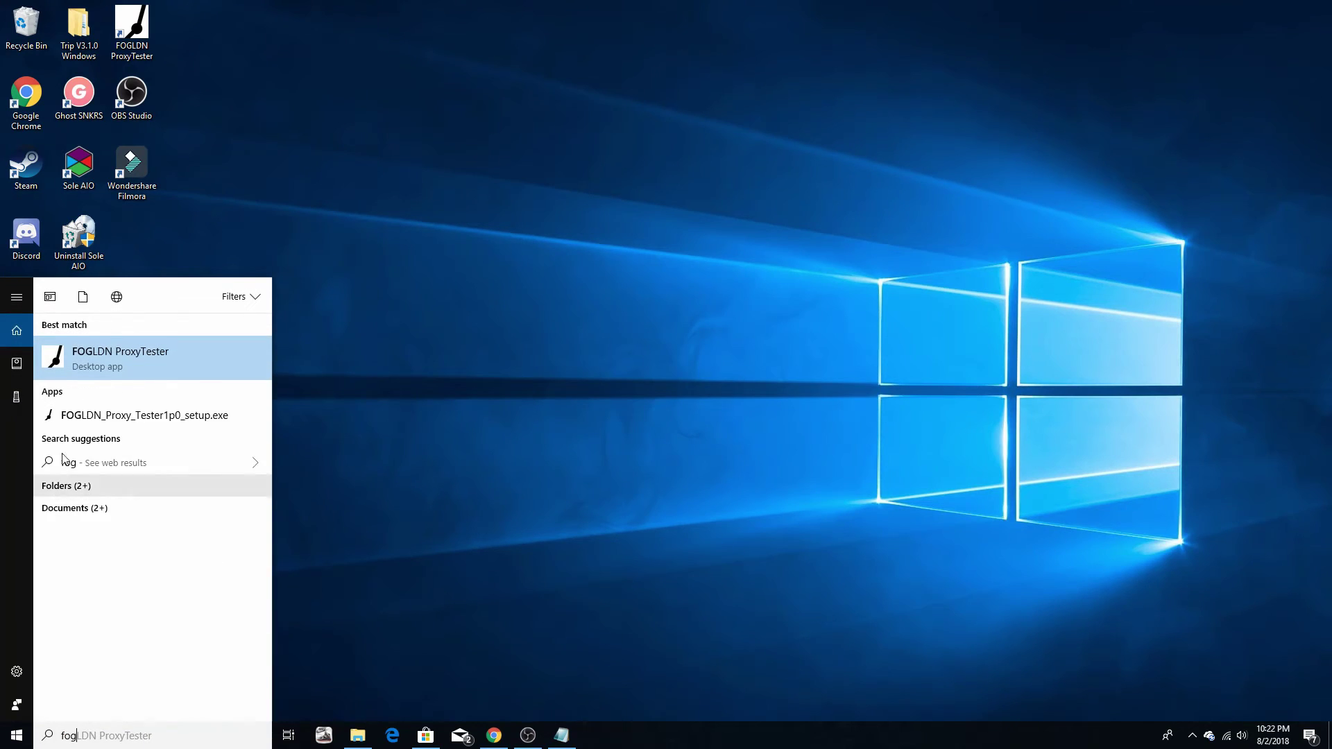
left_click(106, 356)
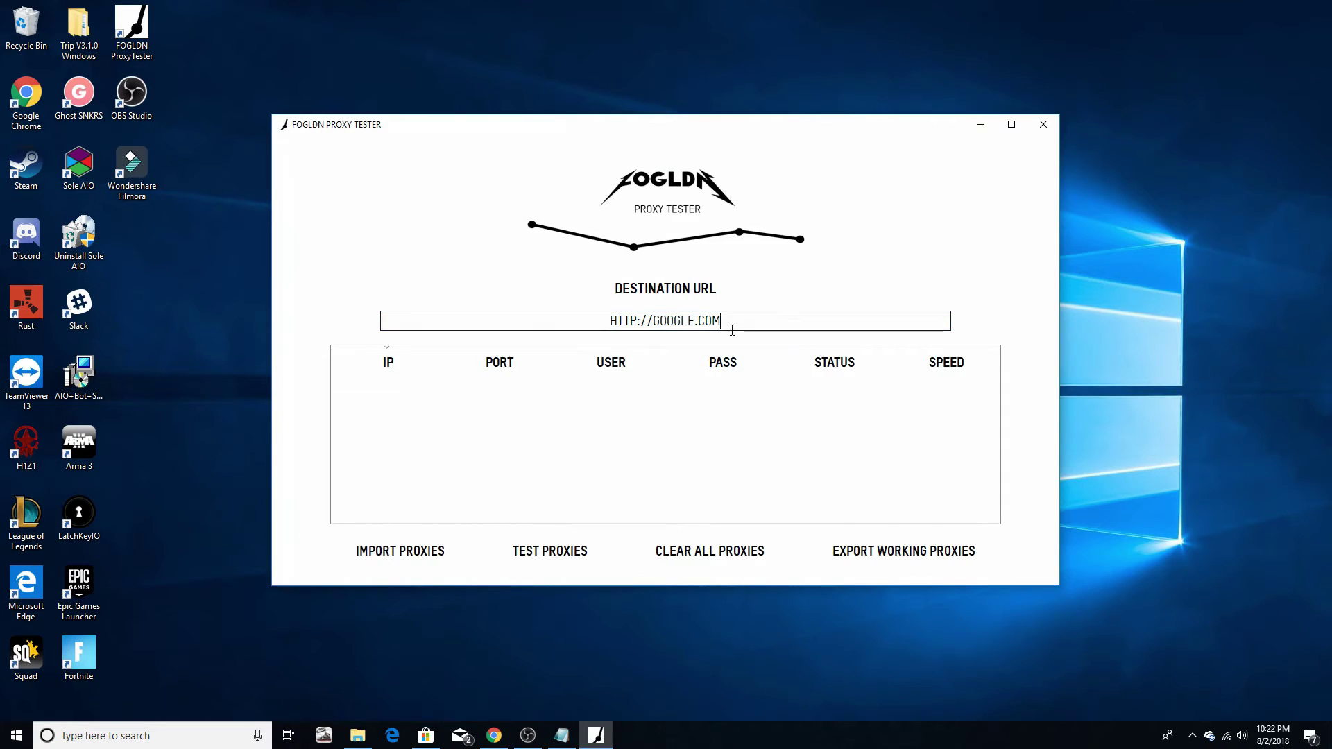
left_click_drag(734, 327, 403, 323)
key("BackSpace")
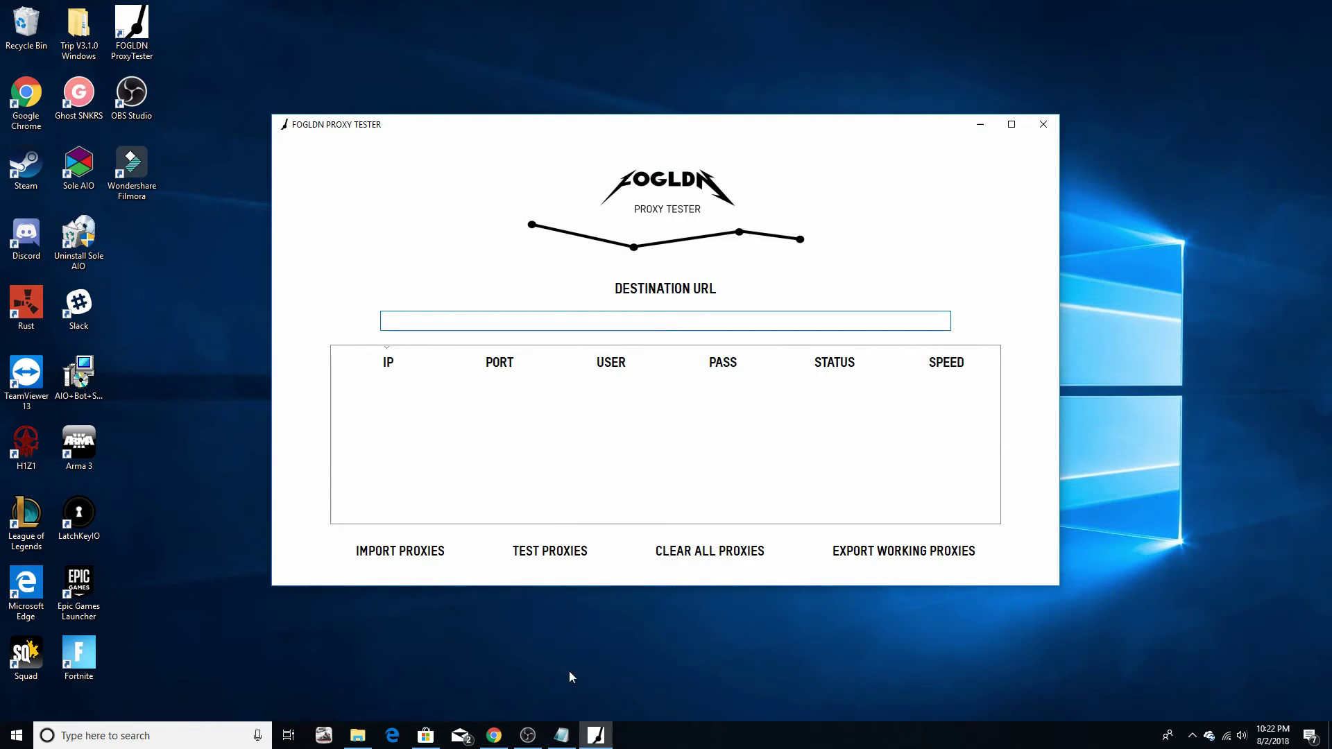
left_click(502, 739)
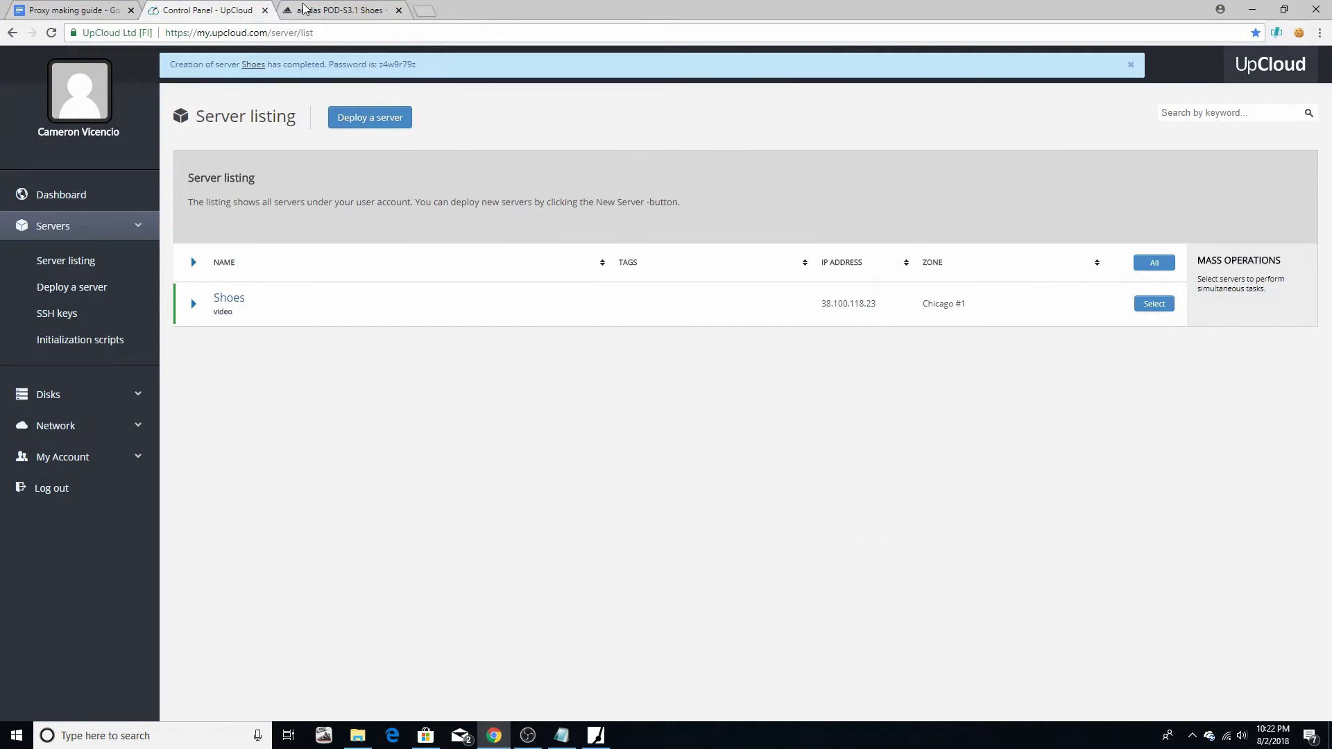
Copy the adidas POD-S3.1 Shoes page address from Chrome's address bar.
left_click(306, 10)
left_click(311, 38)
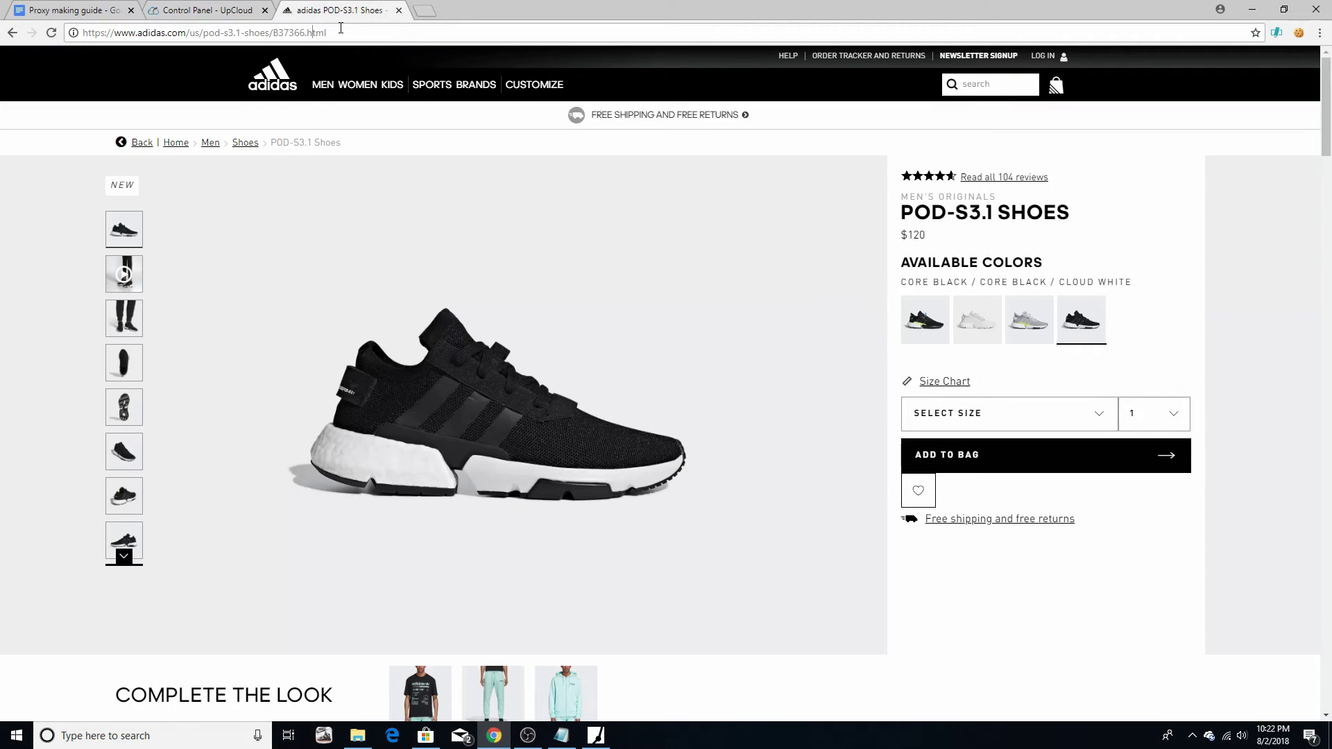
left_click_drag(327, 32, 61, 34)
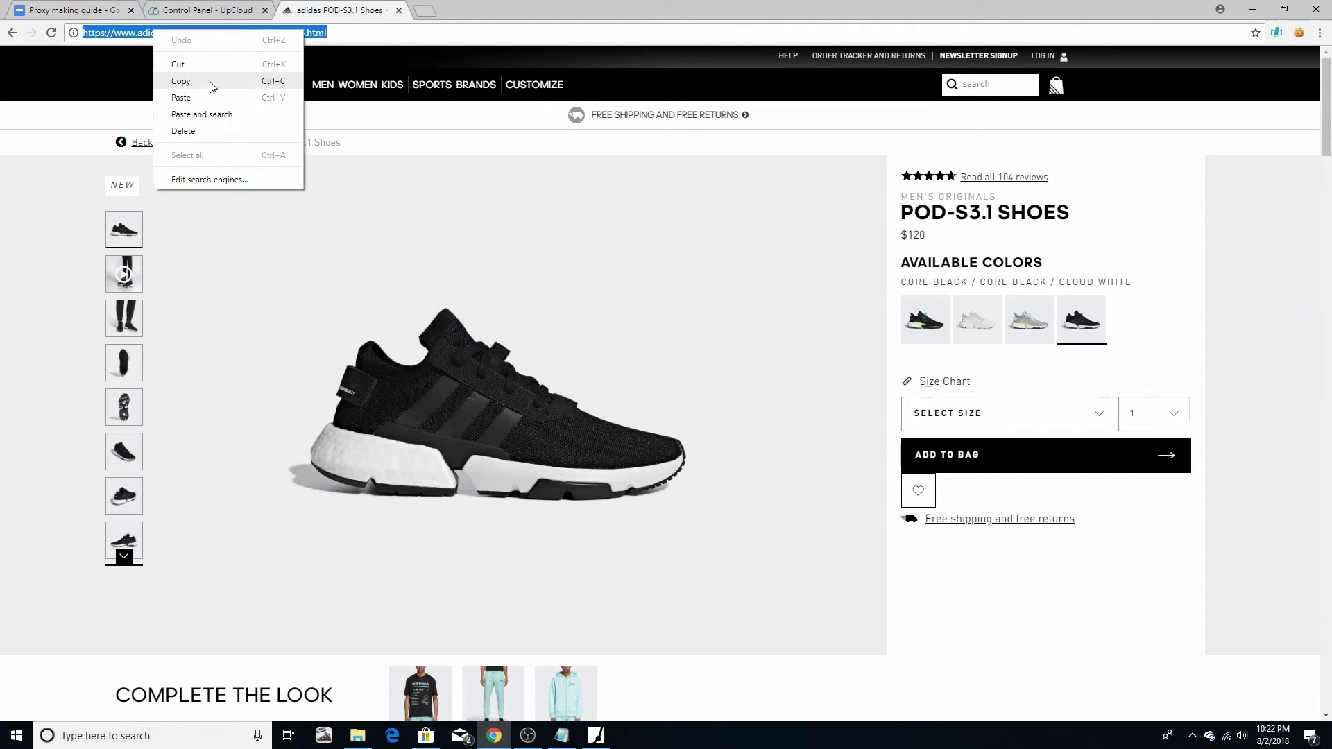
left_click(210, 88)
left_click(198, 10)
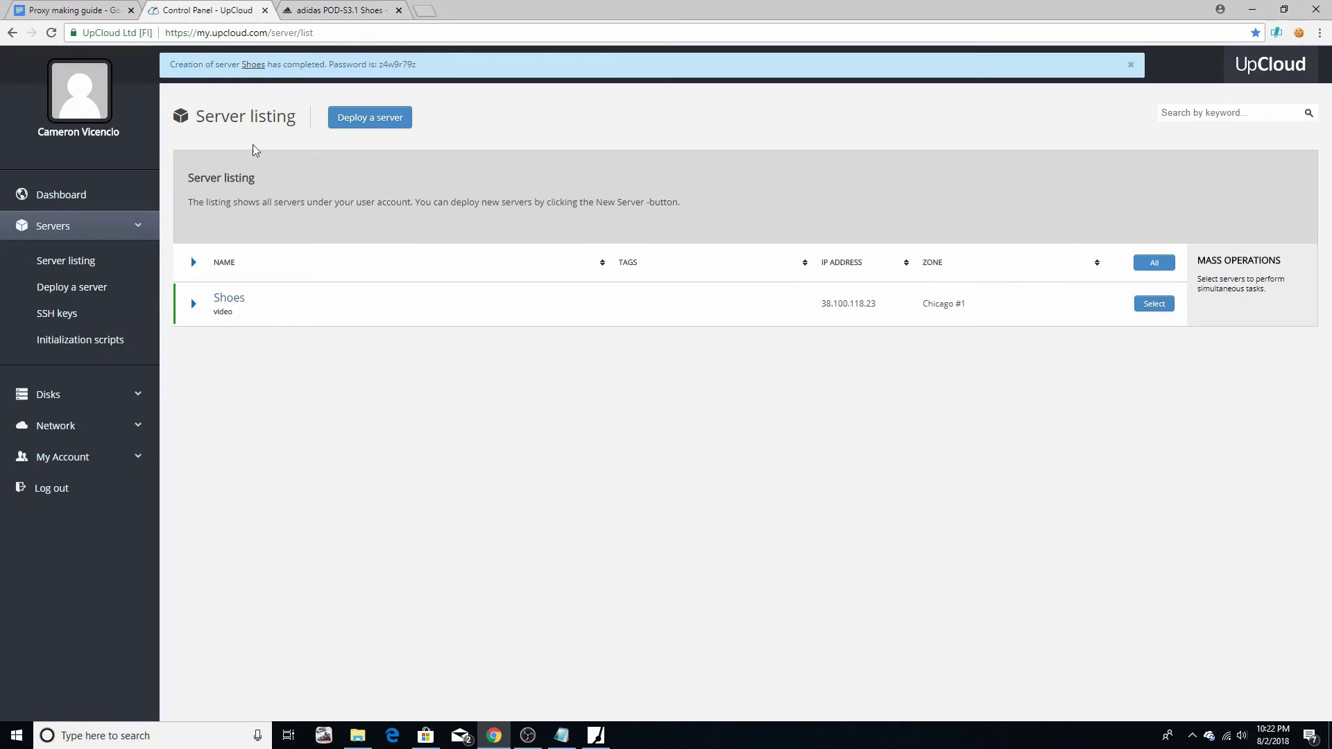
left_click(104, 11)
left_click(168, 8)
Paste the adidas product URL as the proxy tester's destination.
left_click(594, 734)
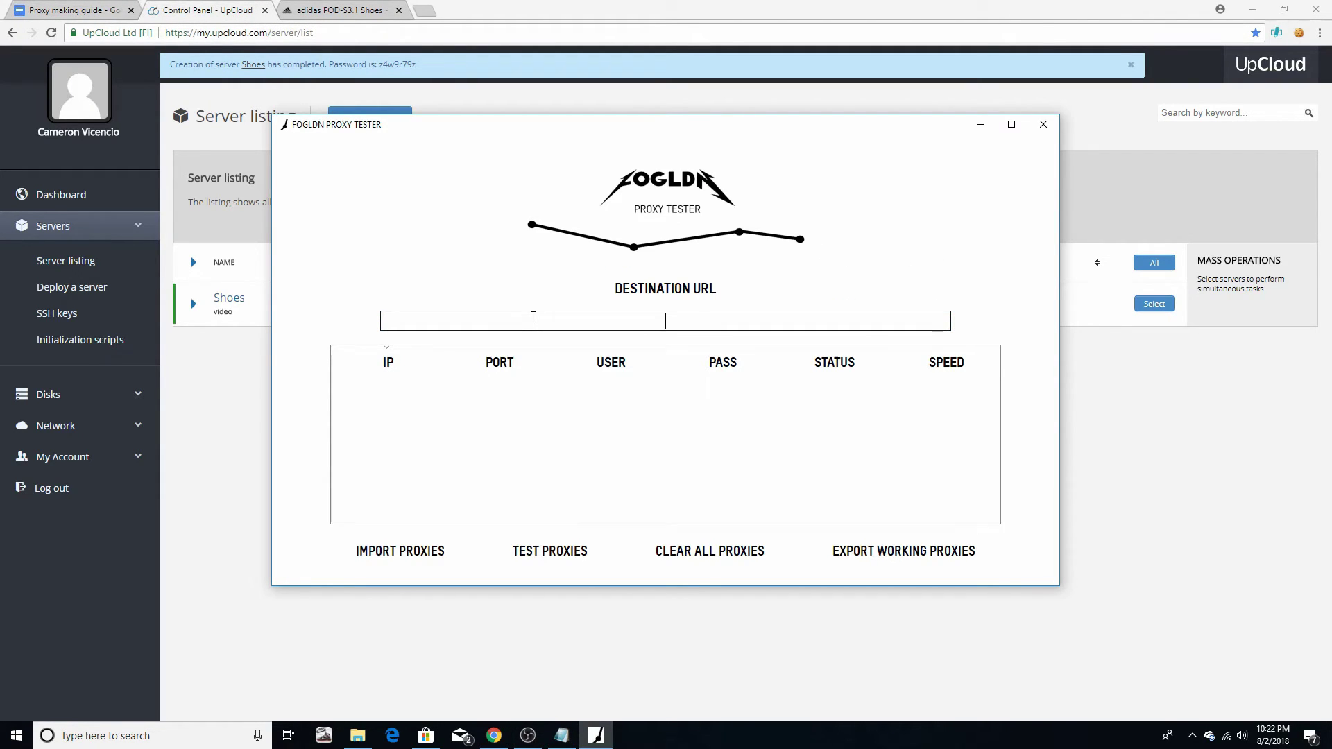
key("ctrl+v")
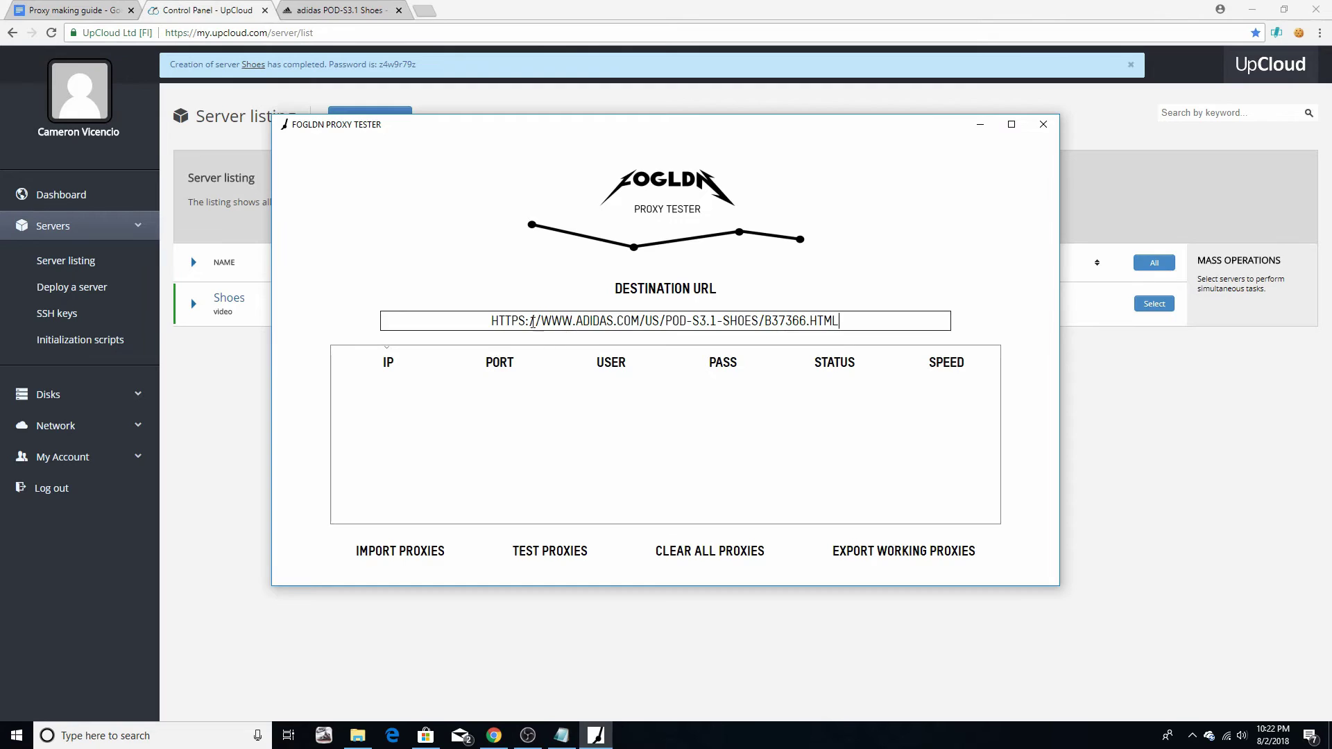
left_click(426, 553)
Import the 38.100.118.23:3128 proxy line from Notepad into the tester's proxy table.
left_click(558, 730)
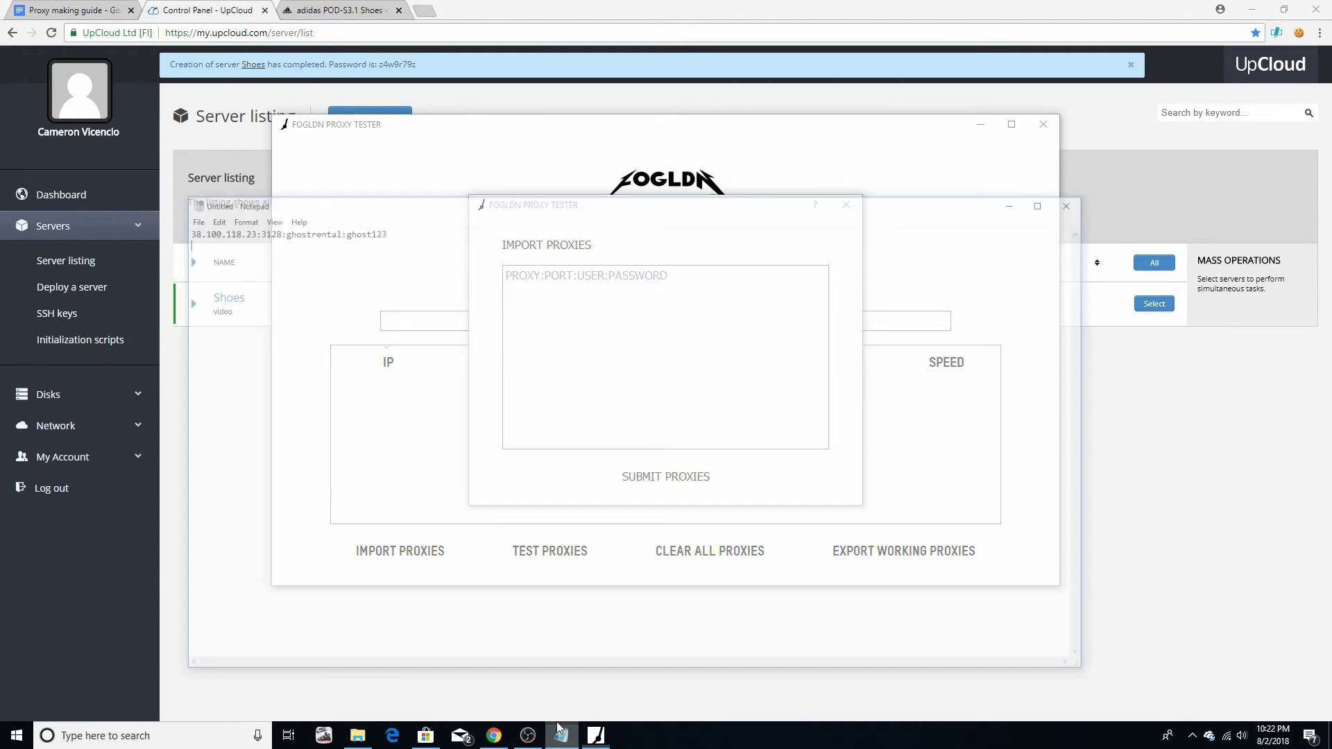
left_click_drag(367, 173, 73, 151)
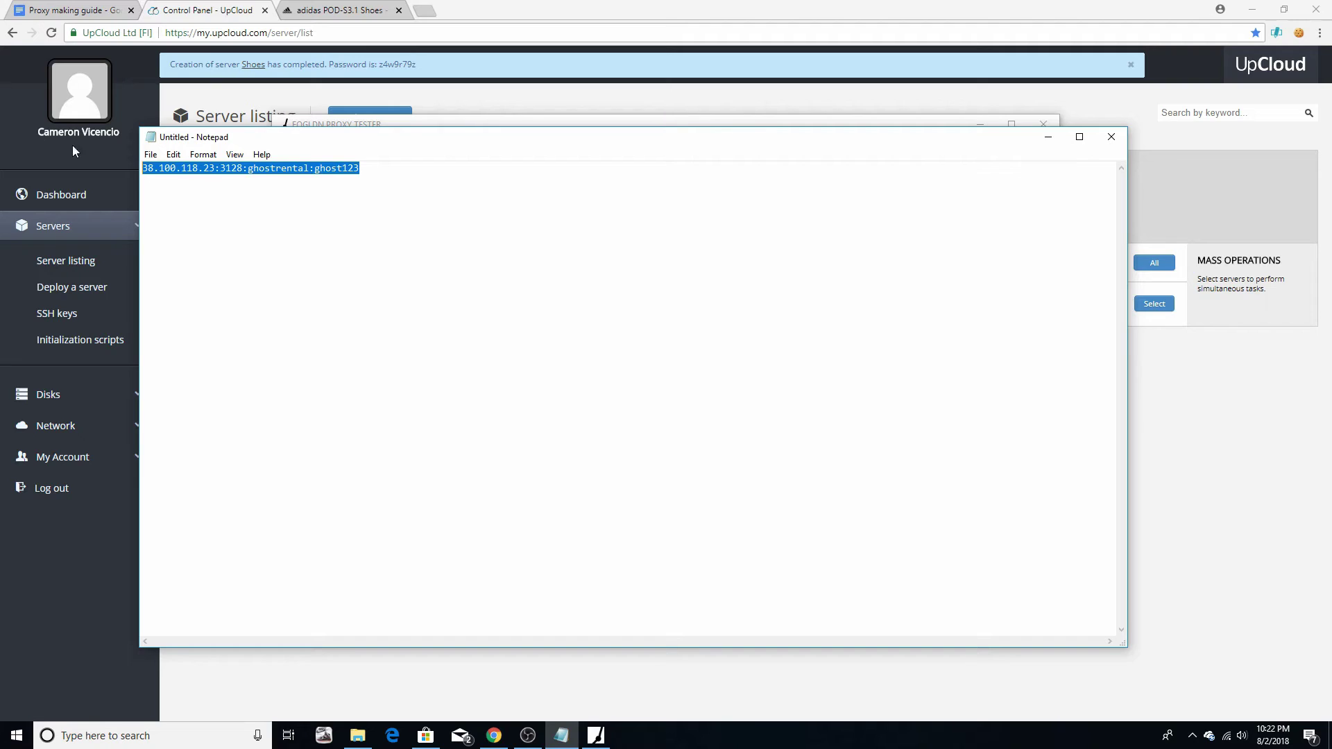
right_click(172, 164)
left_click(198, 207)
left_click(1042, 143)
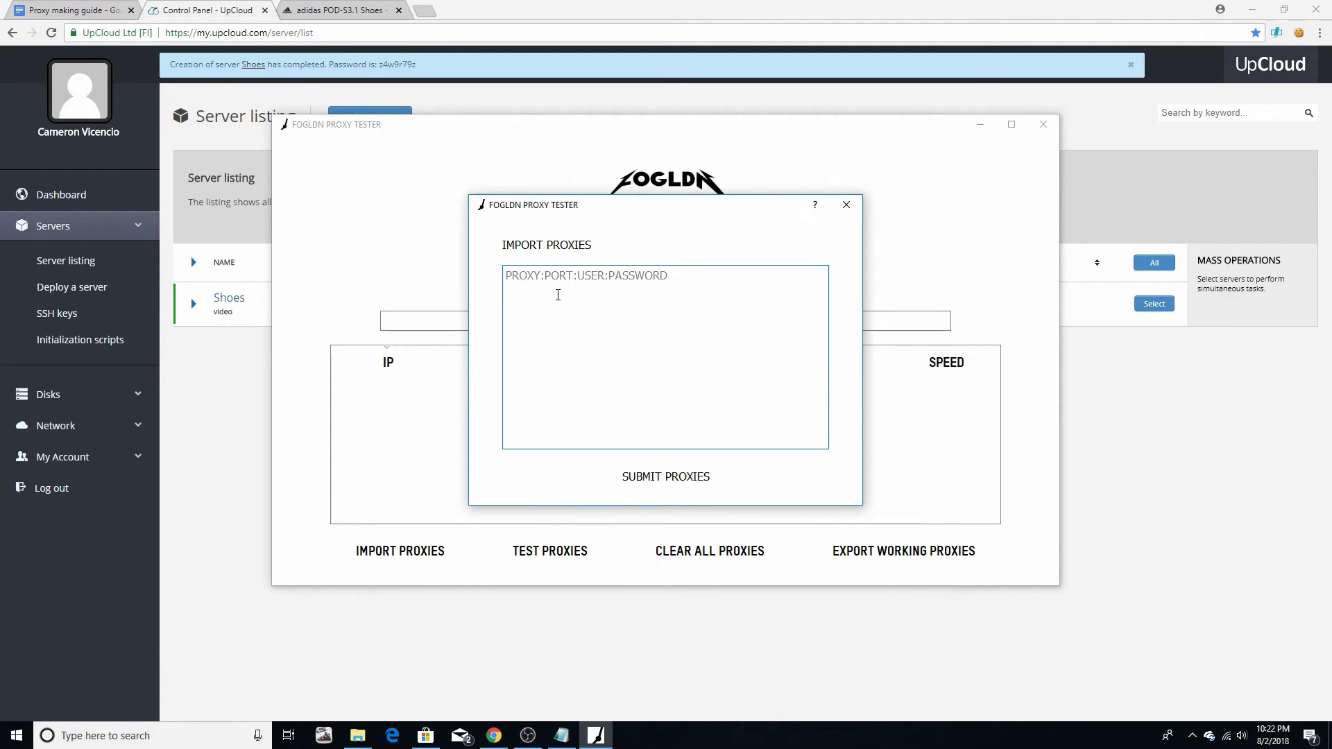
key("ctrl+v")
left_click(649, 477)
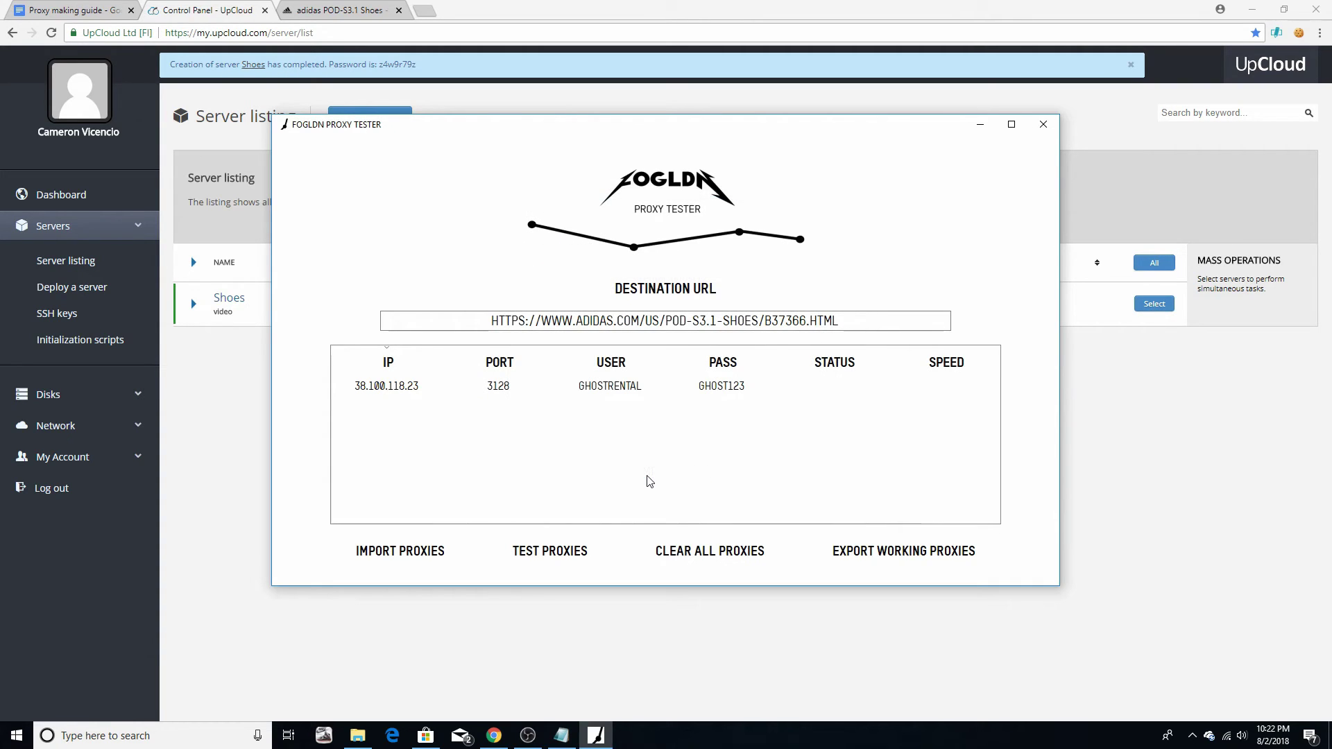
Test the proxy against the adidas page, which reports OK at 170 ms.
left_click(575, 554)
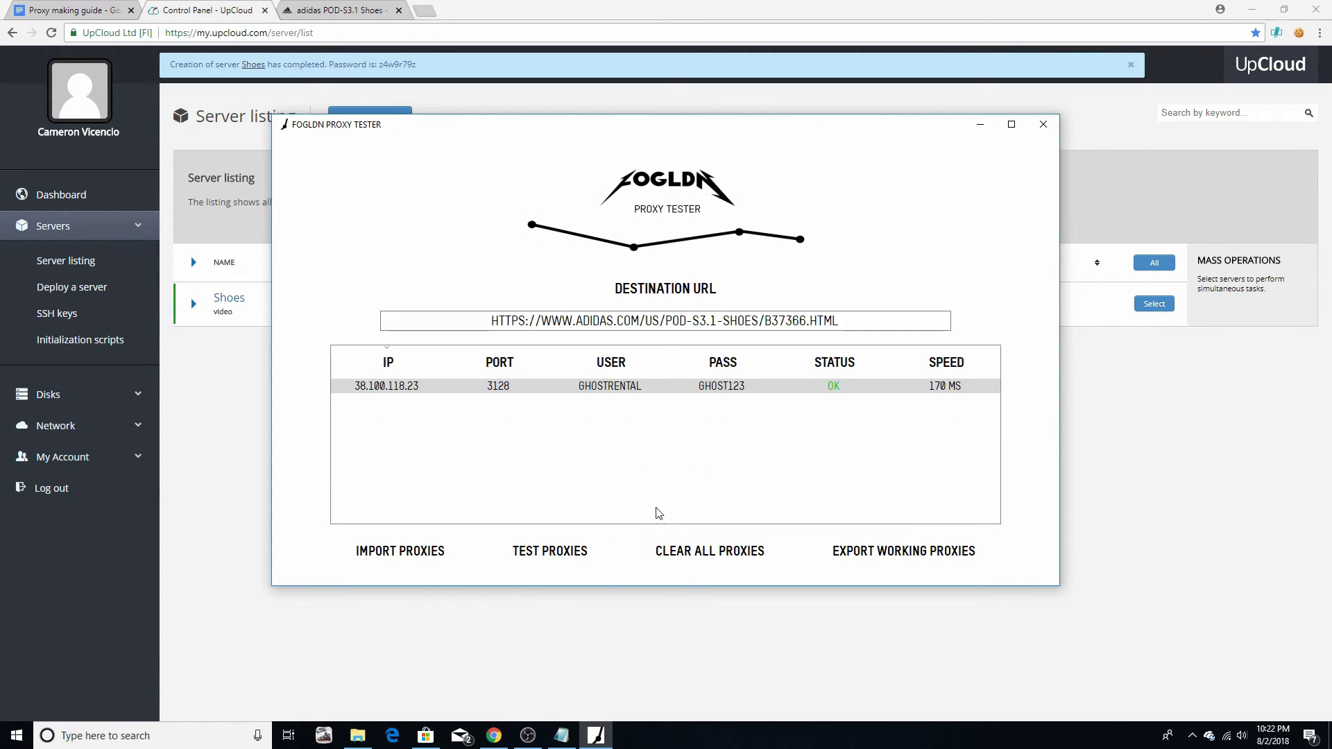
left_click(932, 390)
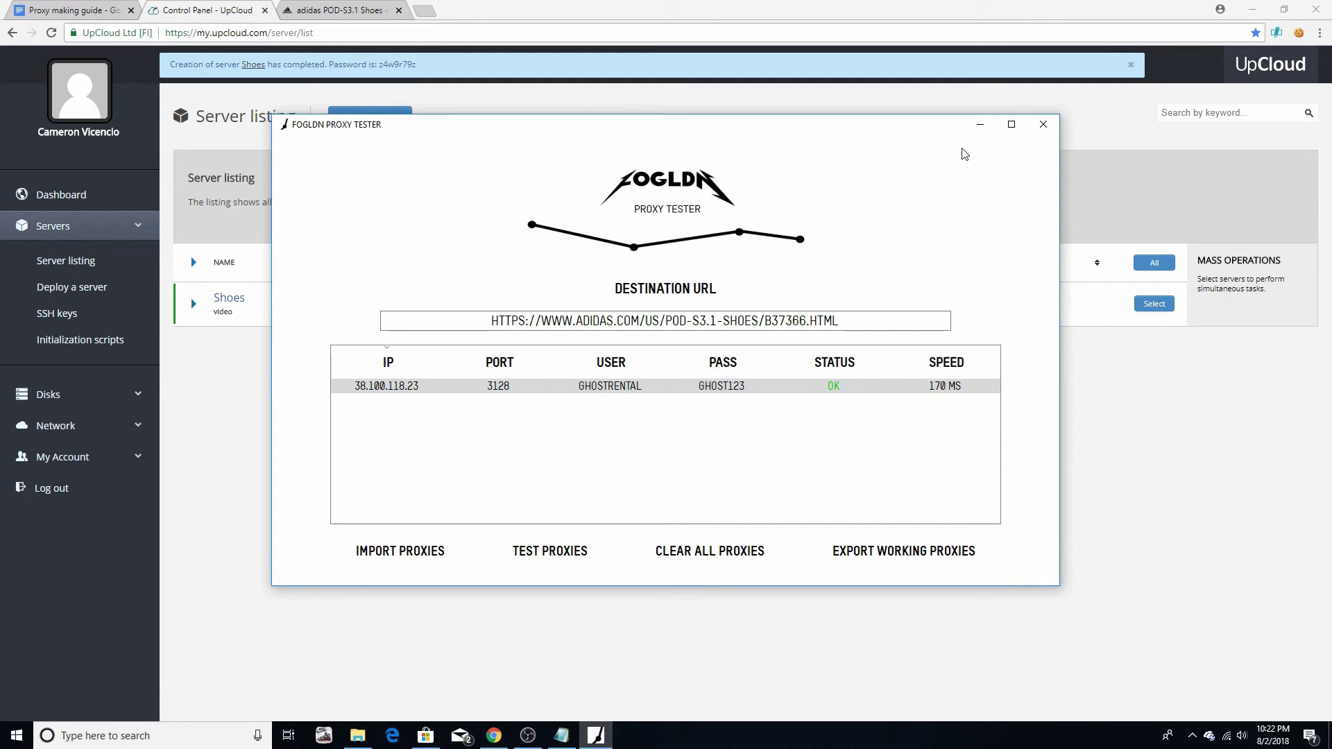
left_click(980, 125)
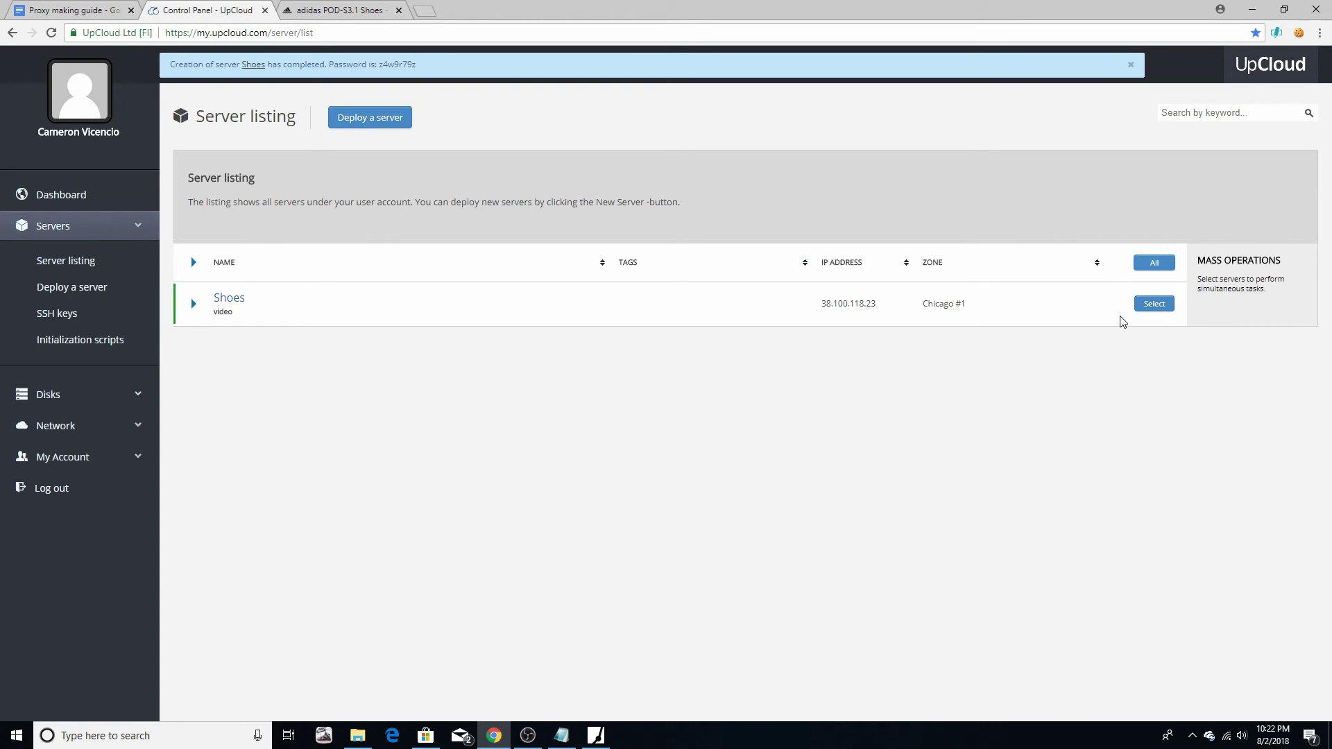
Run a Force shutdown on the Shoes server.
left_click(1153, 308)
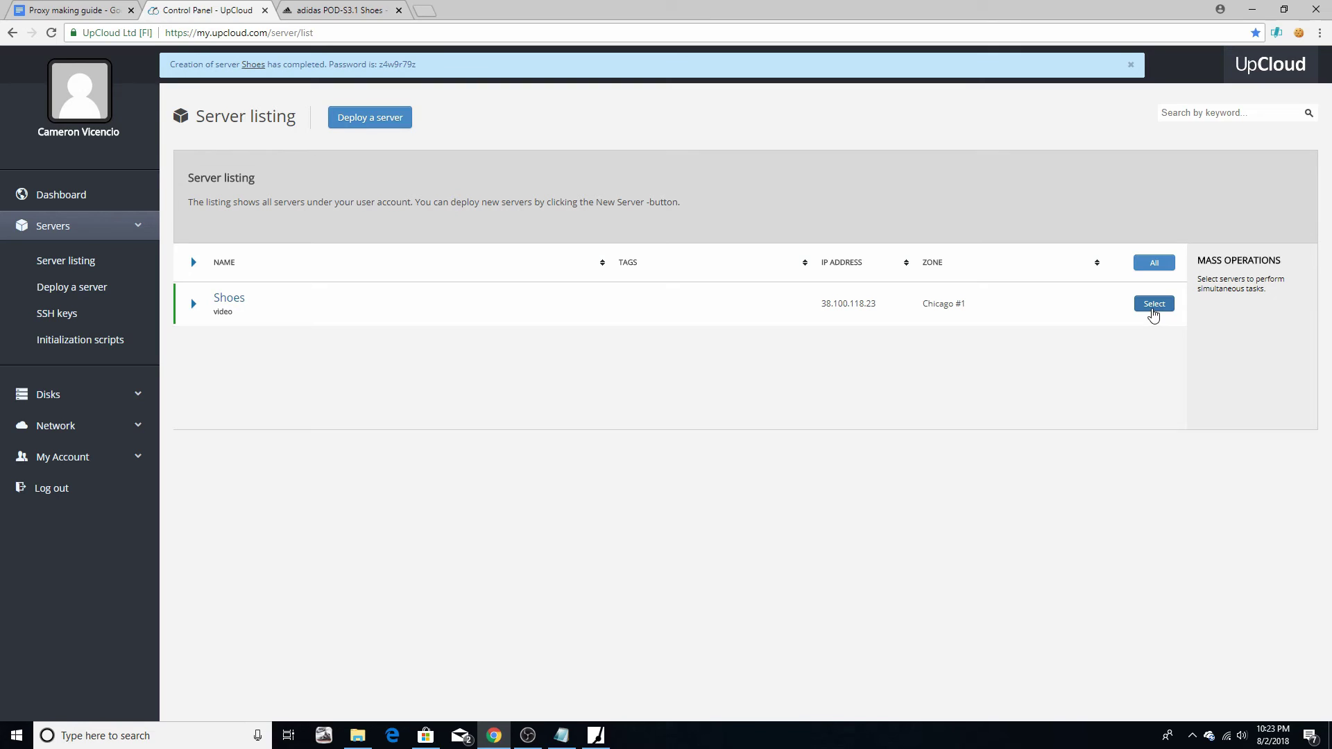
left_click(1155, 263)
left_click(1155, 263)
left_click(1155, 264)
left_click(1141, 306)
left_click(1228, 382)
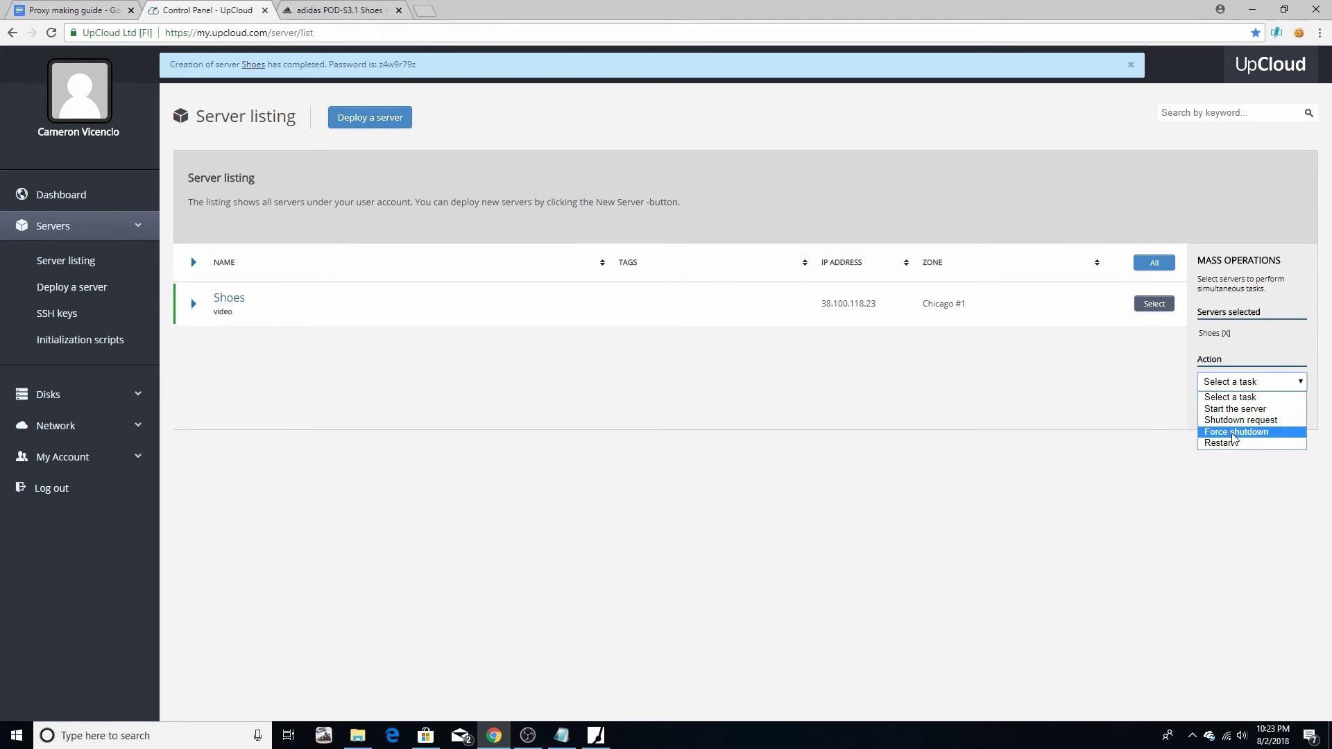
left_click(1234, 433)
left_click(1234, 411)
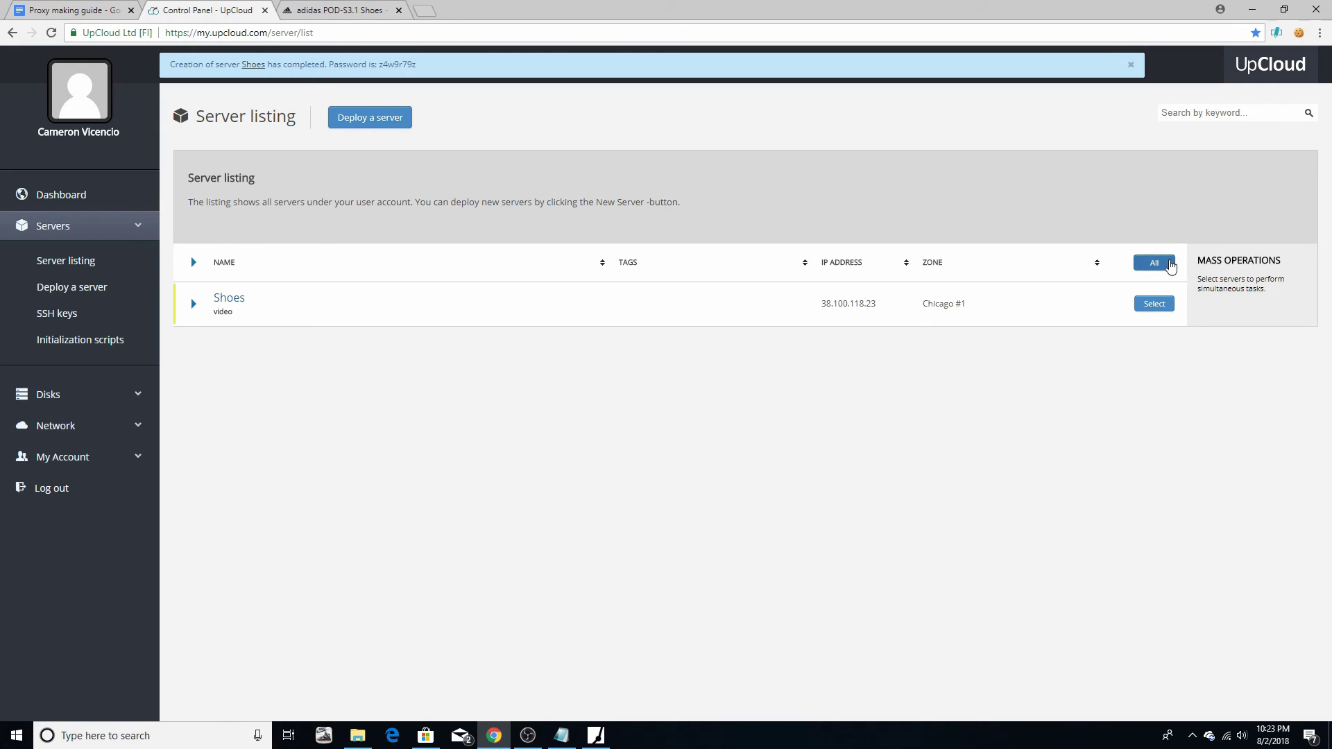
Select Shoes again with Force shutdown as the chosen action.
left_click(1165, 263)
left_click(1229, 383)
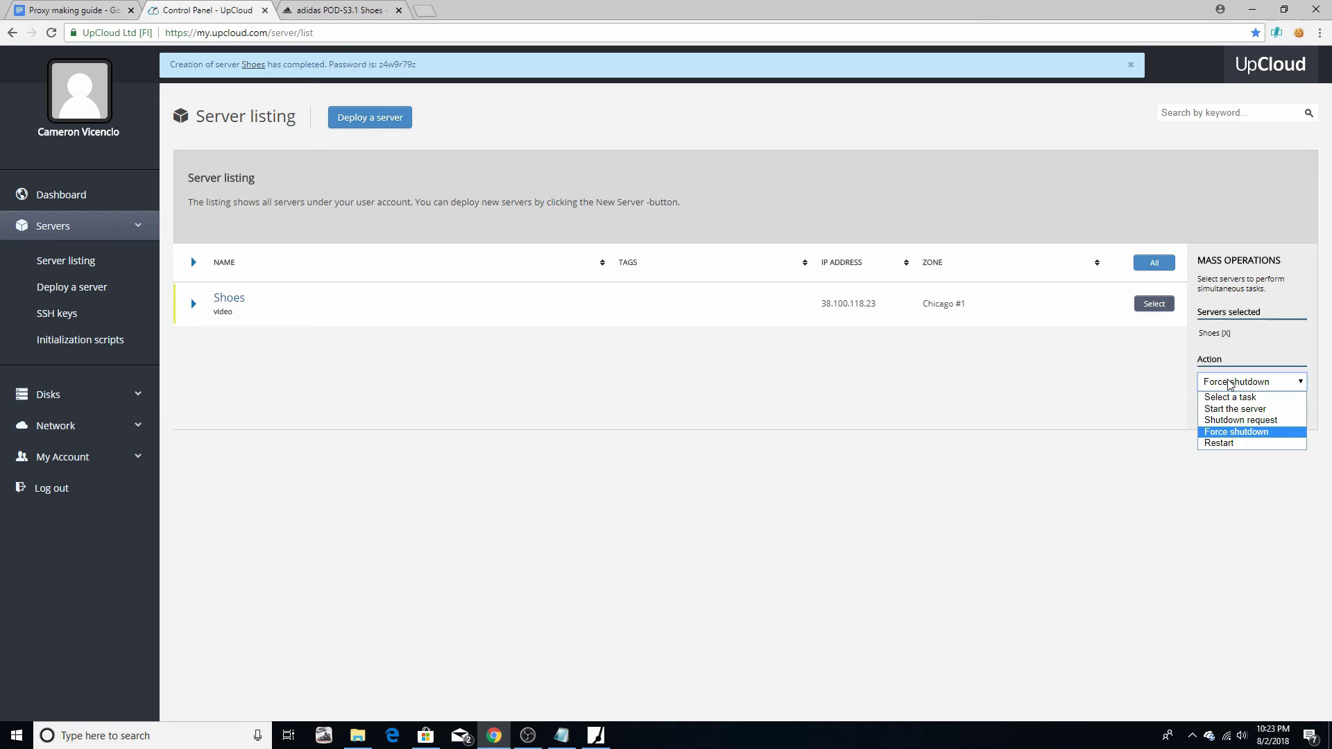
left_click(901, 602)
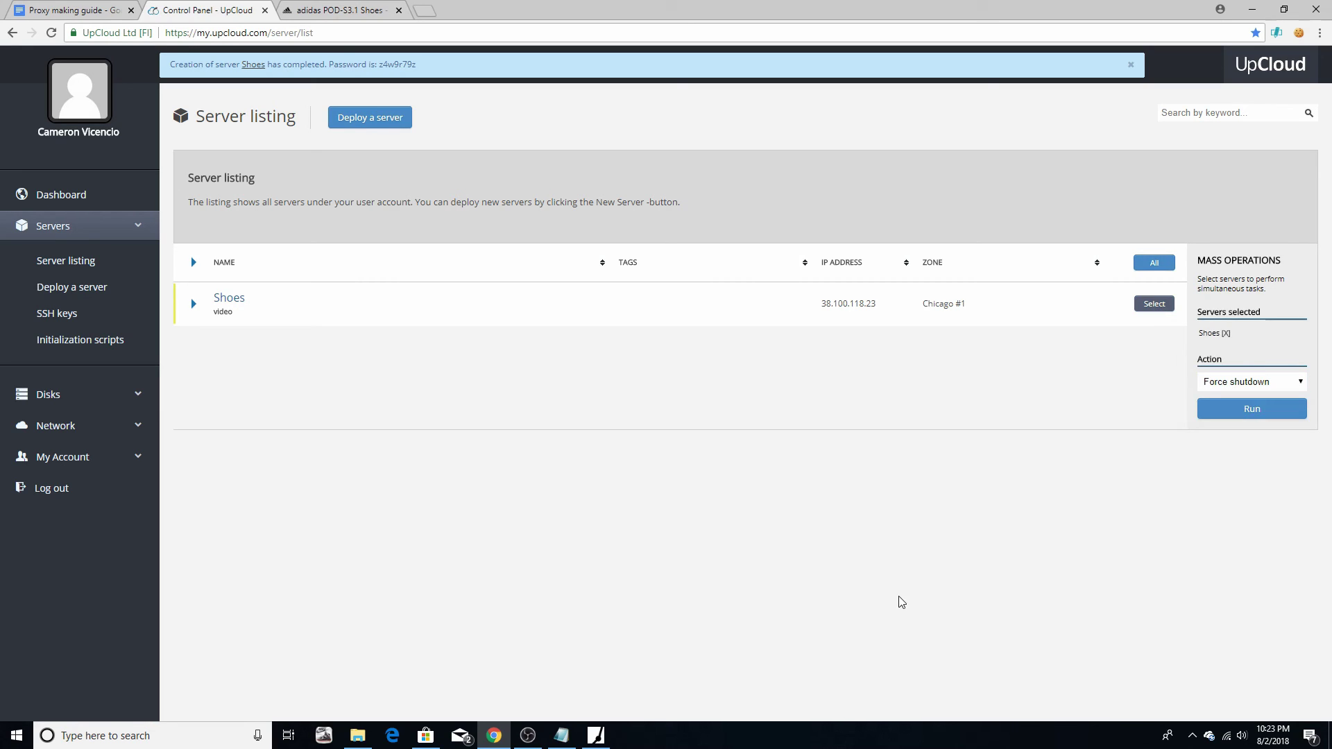